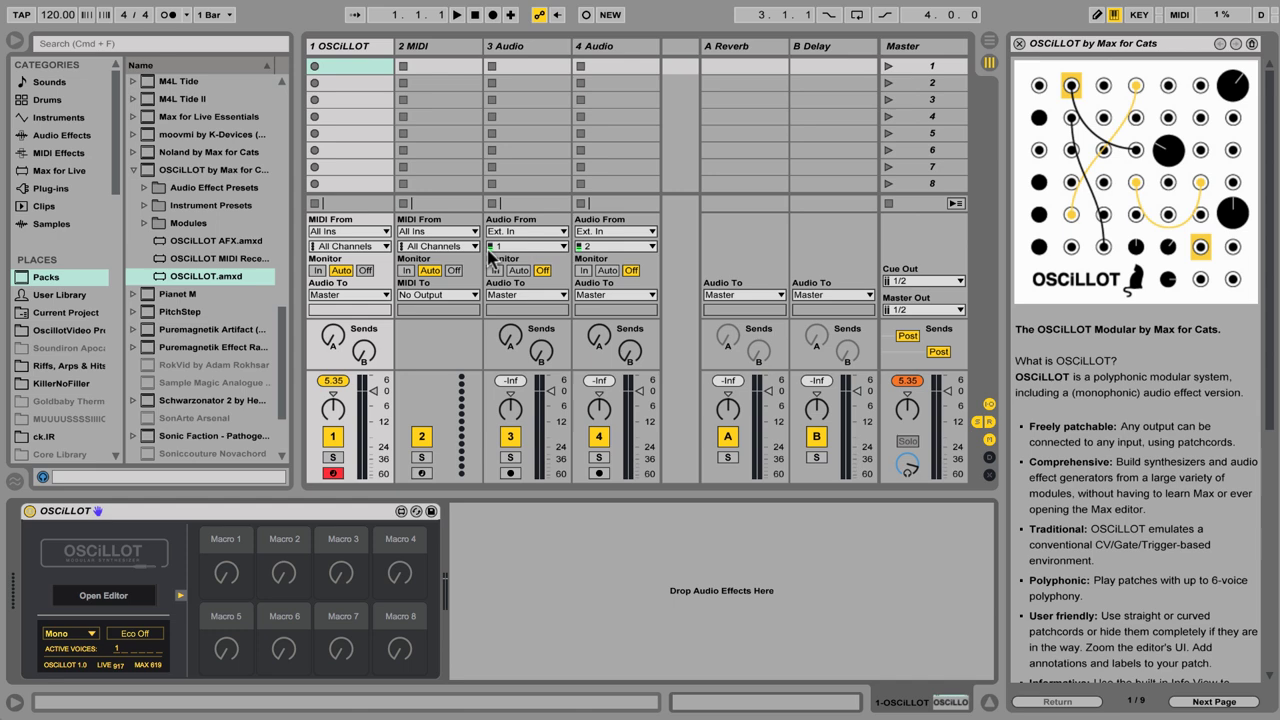
# Select the OSCiLLOT by Max for Cats folder and close its info panel
pyautogui.click(194, 176)
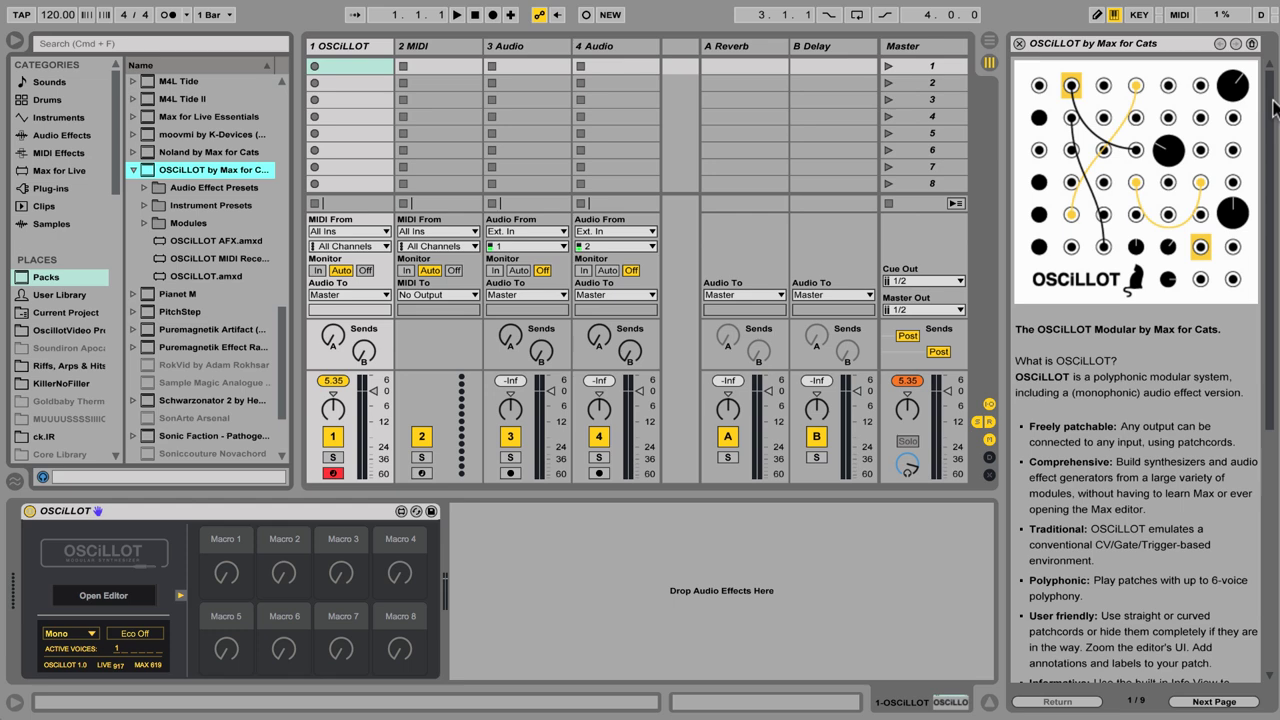
pyautogui.moveTo(1275, 110); pyautogui.dragTo(1266, 350)
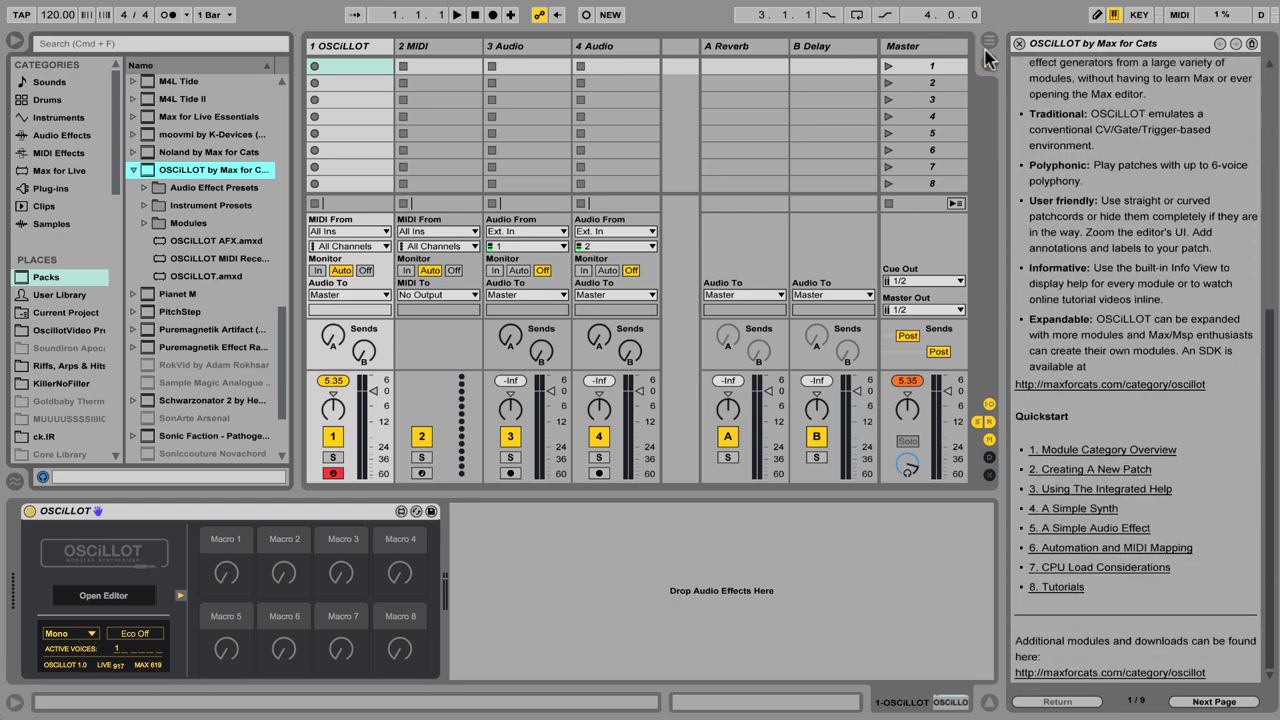
pyautogui.click(1019, 44)
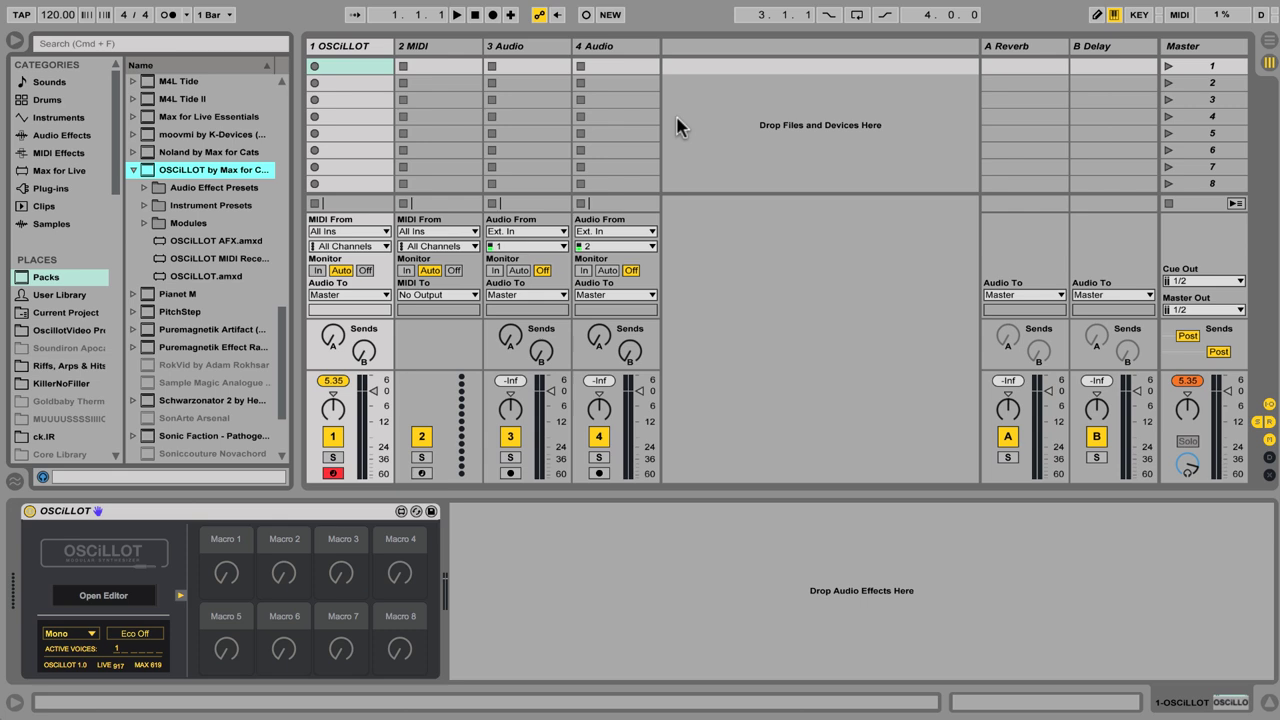
# Bring back the OSCiLLOT pack description from the folder's context menu and scroll it
pyautogui.rightClick(168, 172)
pyautogui.click(210, 220)
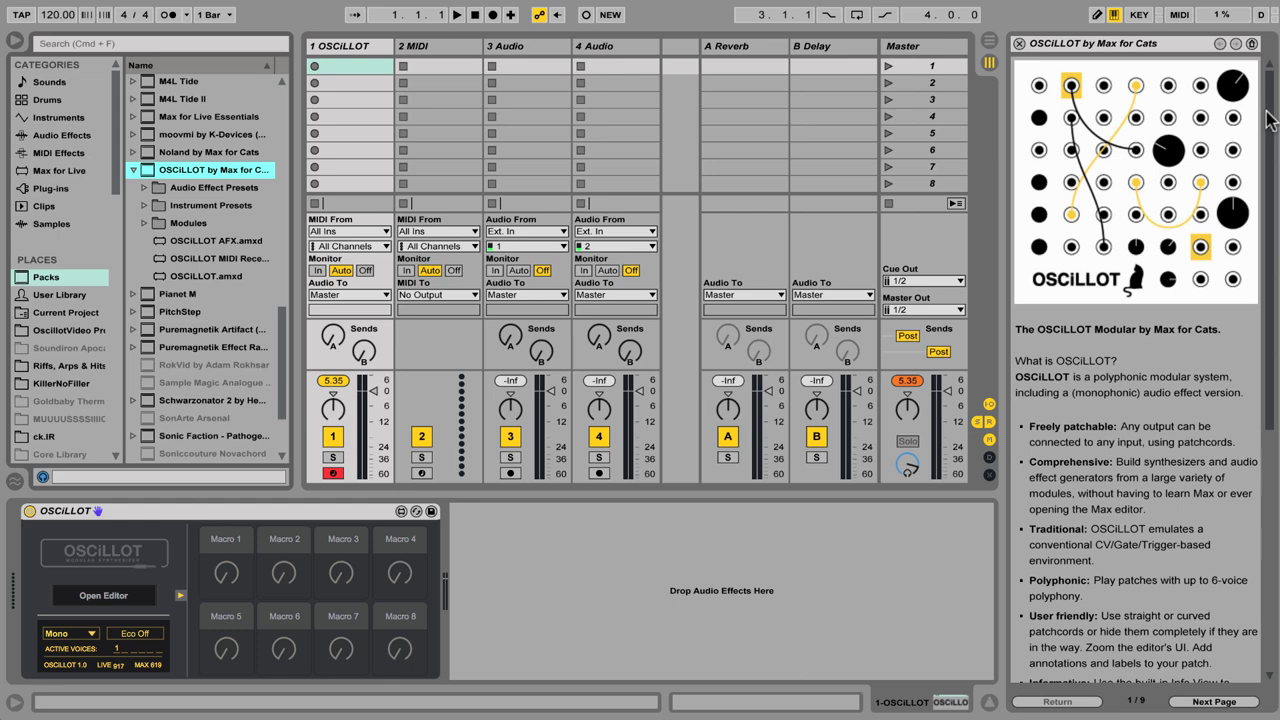
pyautogui.scroll(-8, 1272, 122)
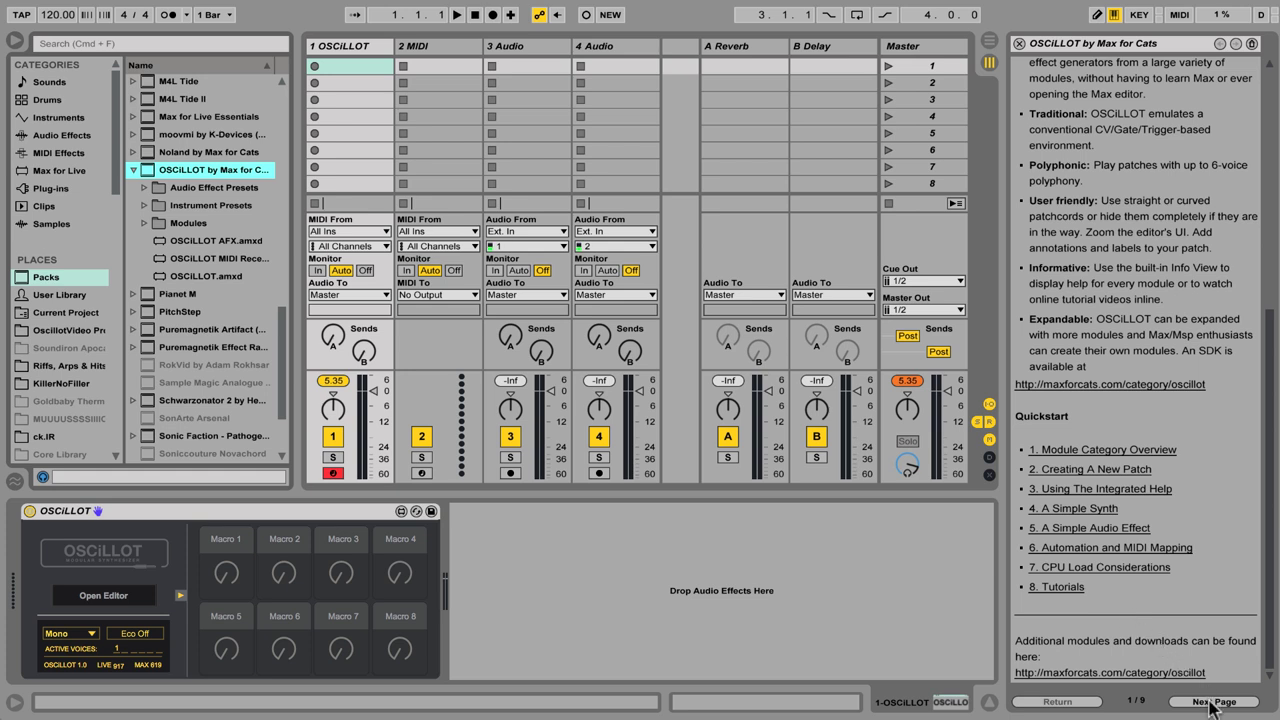
pyautogui.click(1018, 44)
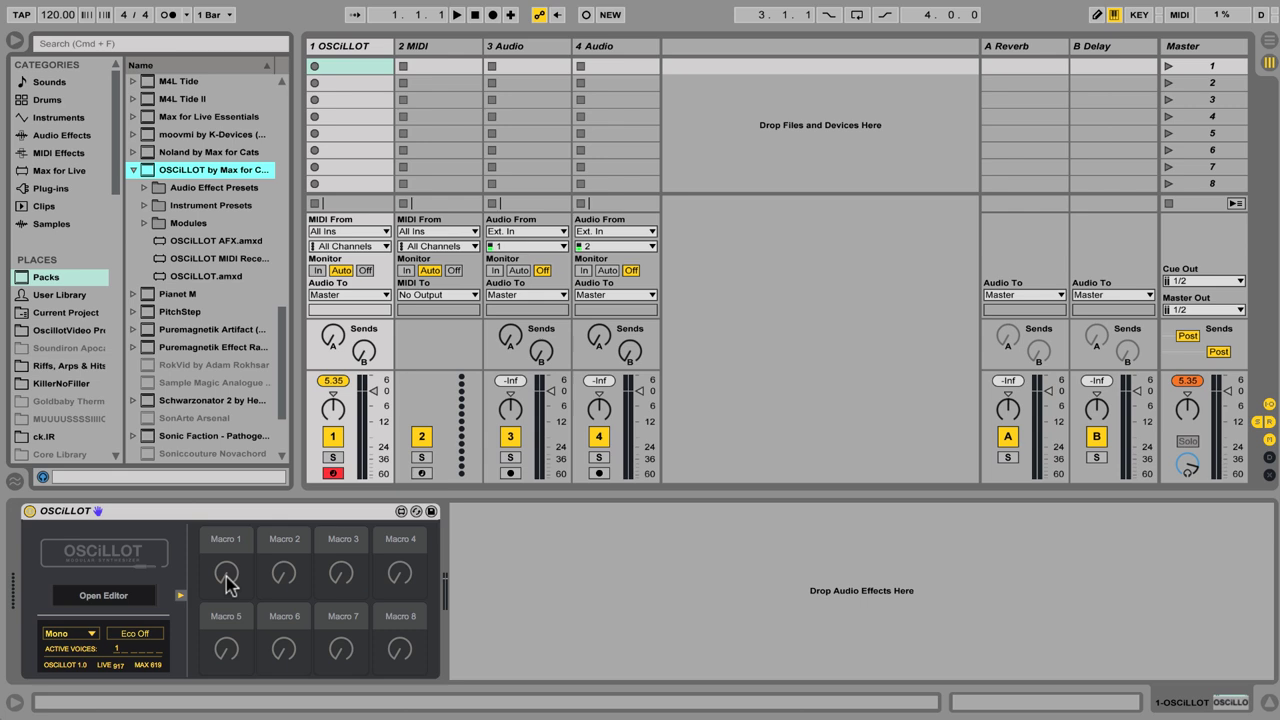
pyautogui.click(180, 597)
pyautogui.click(180, 597)
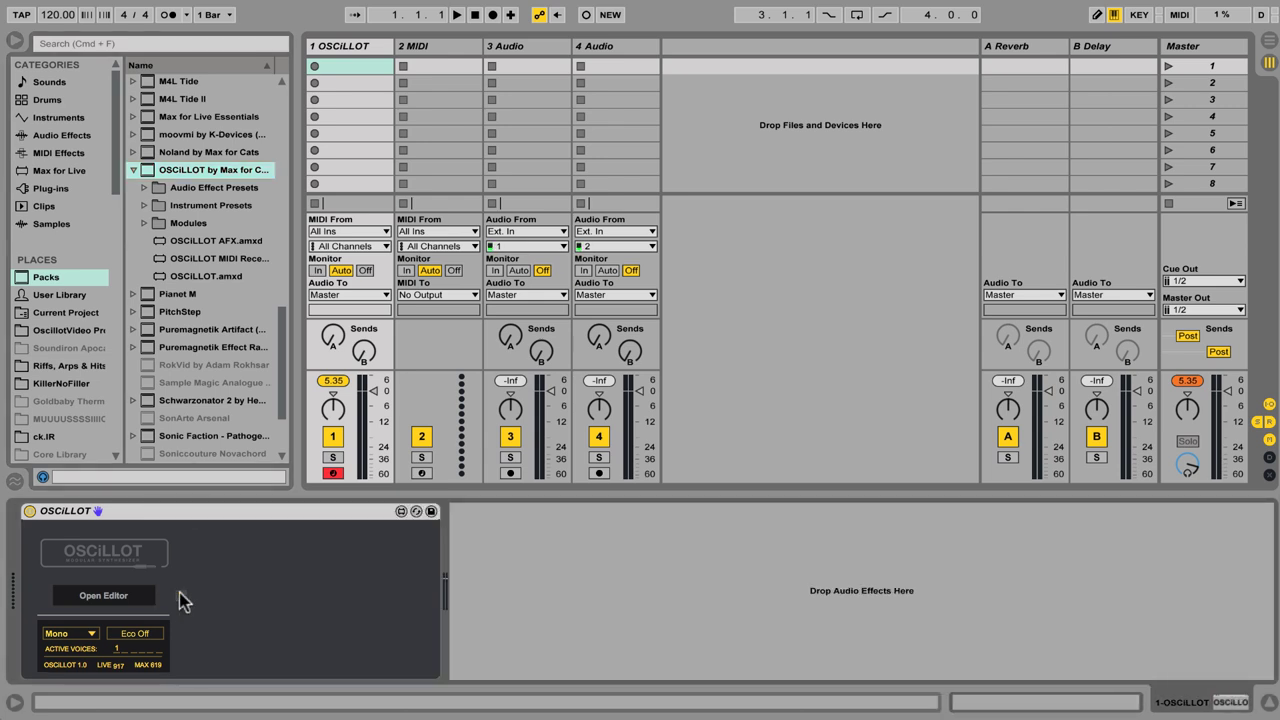
pyautogui.click(180, 597)
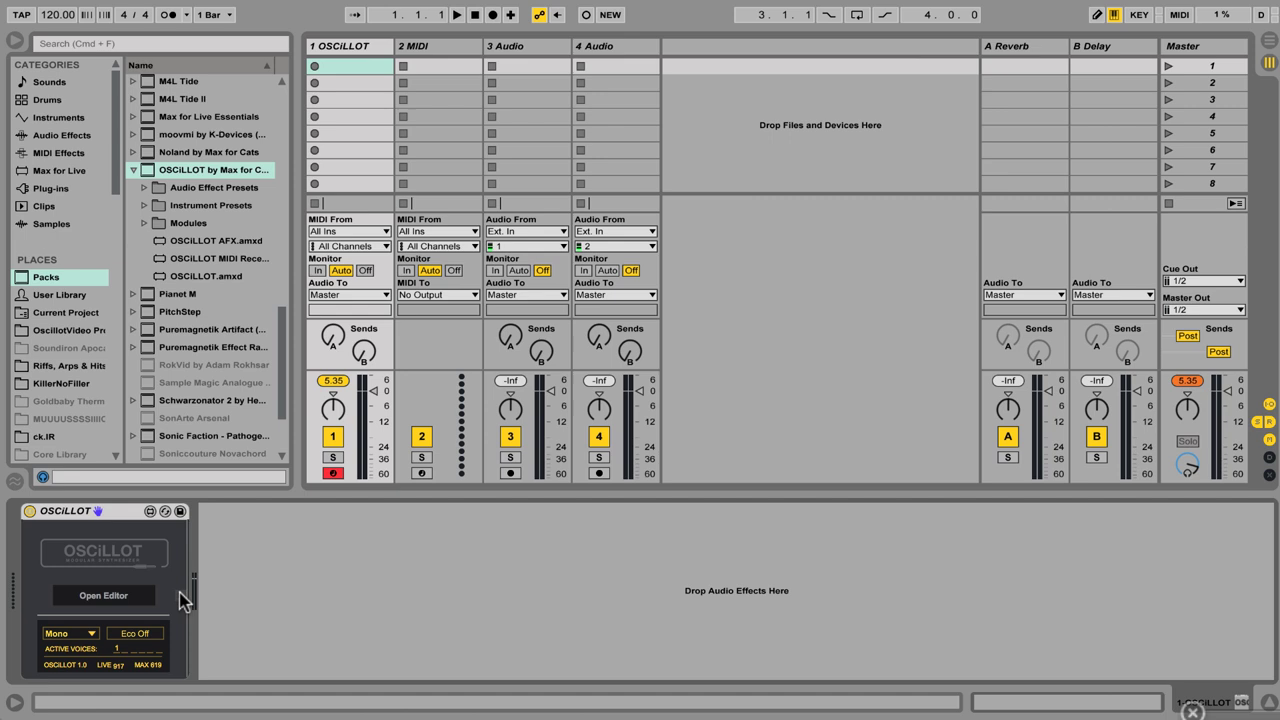
pyautogui.click(180, 597)
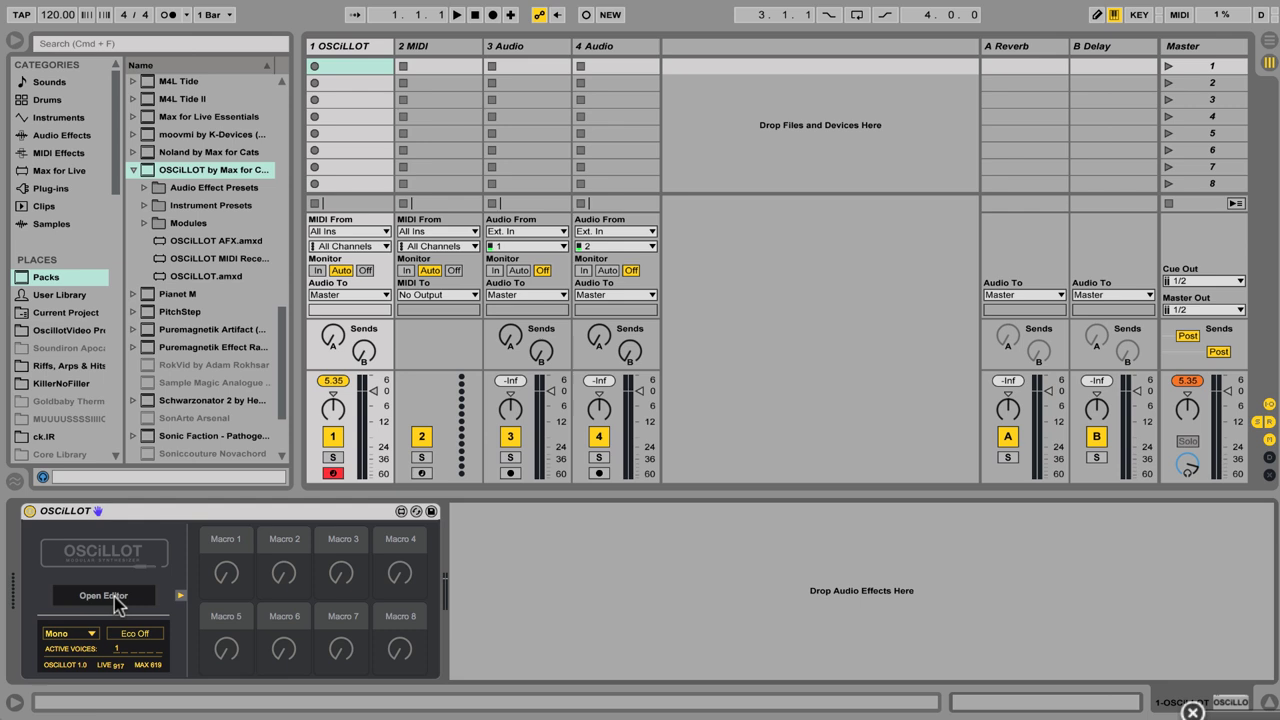
# Open the OSCiLLOT patch editor, nudge its window left, and close the In/Out list unused
pyautogui.click(115, 598)
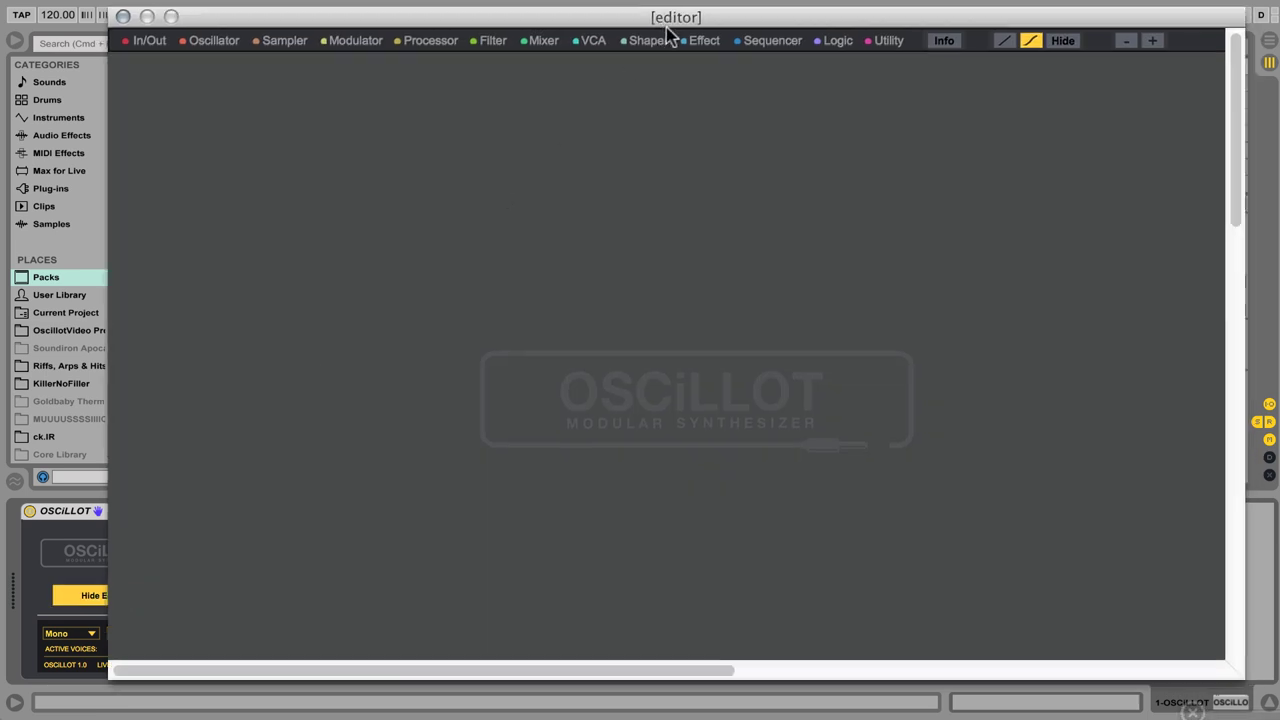
pyautogui.moveTo(668, 31); pyautogui.dragTo(608, 27)
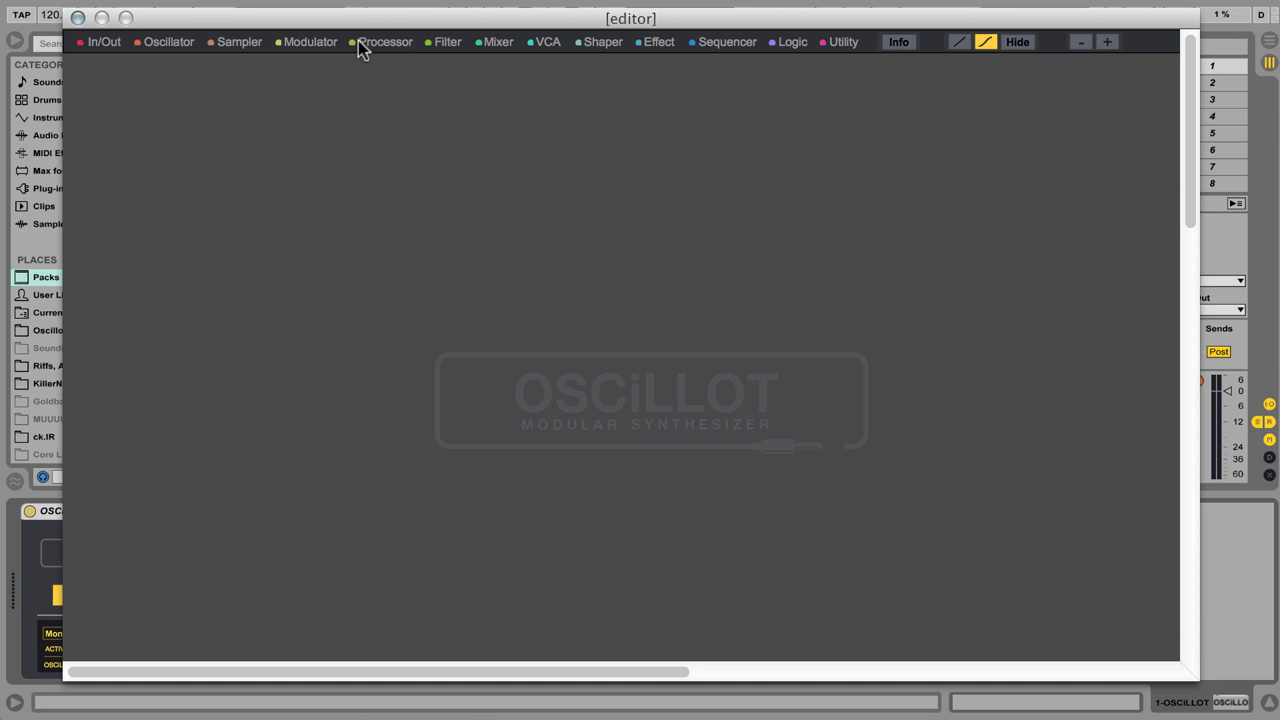
pyautogui.click(111, 45)
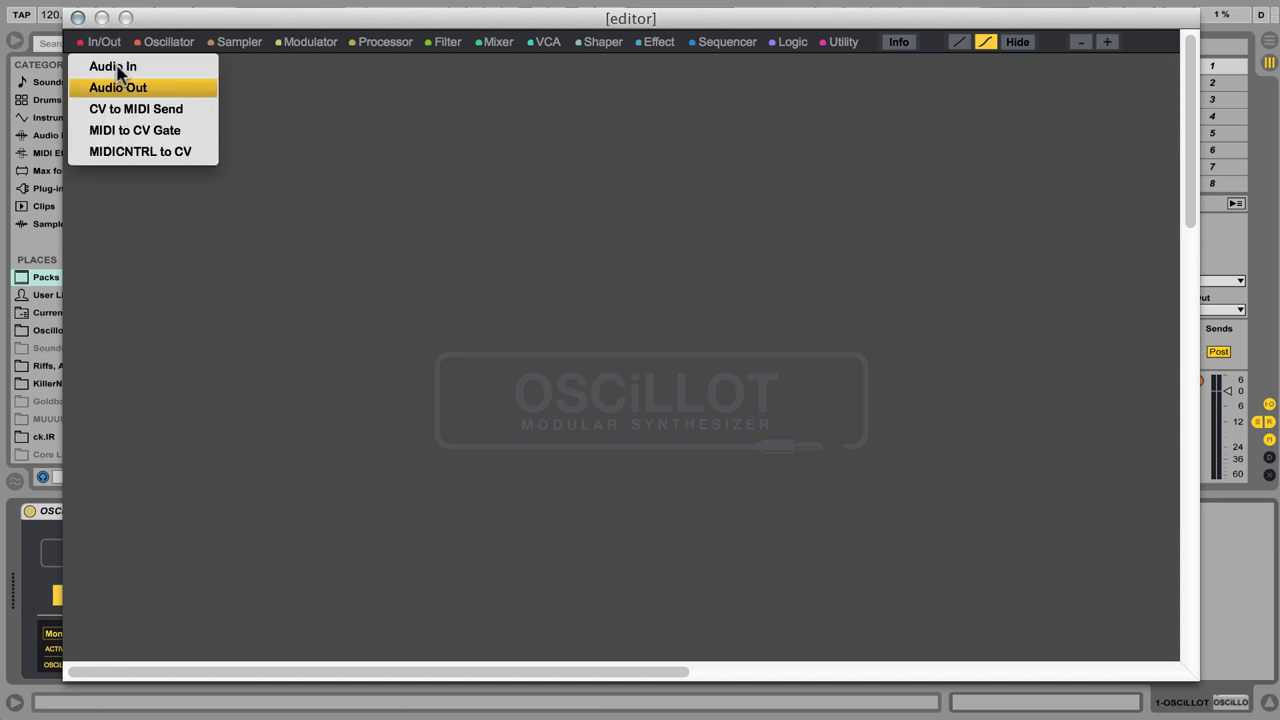
pyautogui.click(140, 220)
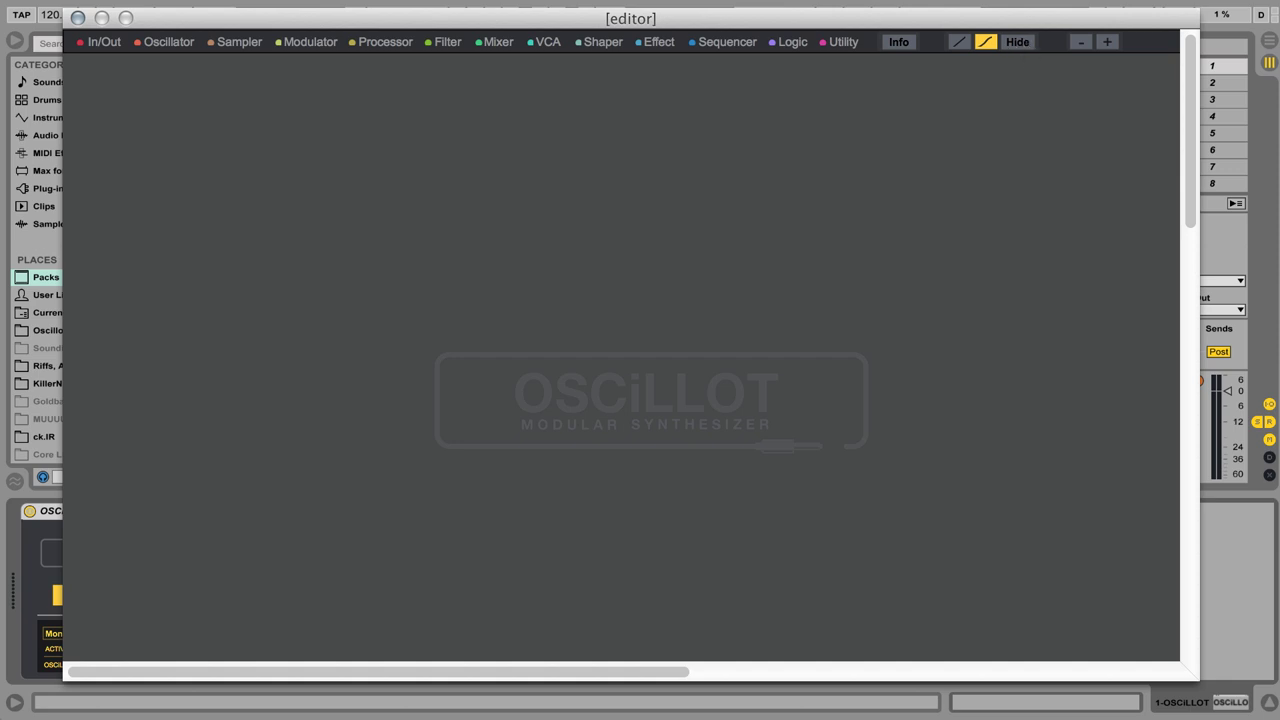
# Add an In/Out > MIDI to CV Gate module and settle it near the patch's top-left
pyautogui.moveTo(306, 22); pyautogui.dragTo(340, 18)
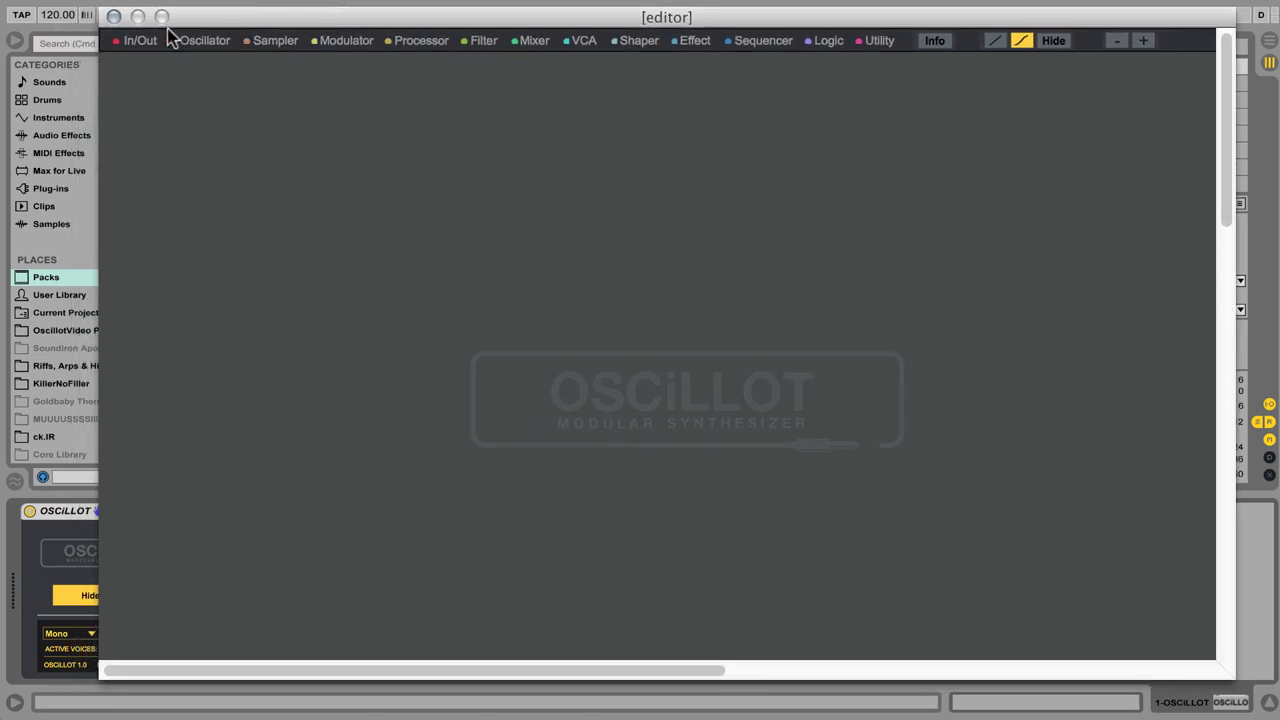
pyautogui.click(158, 40)
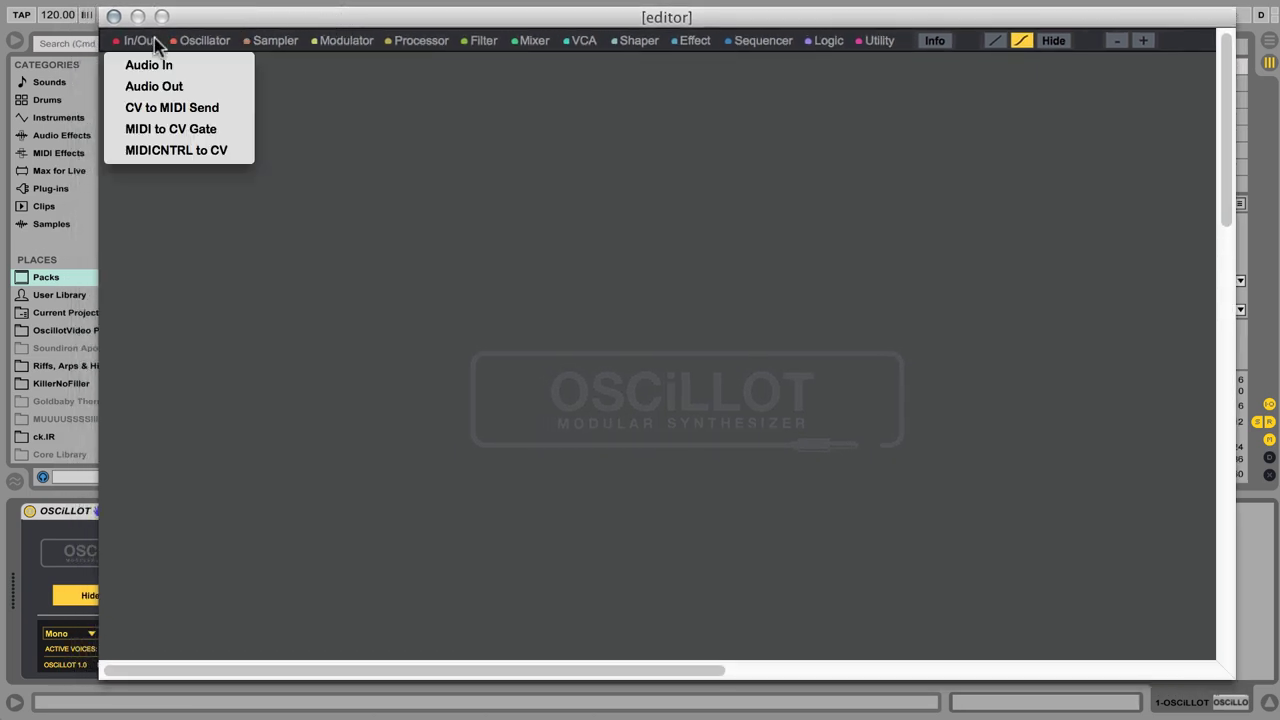
pyautogui.click(208, 135)
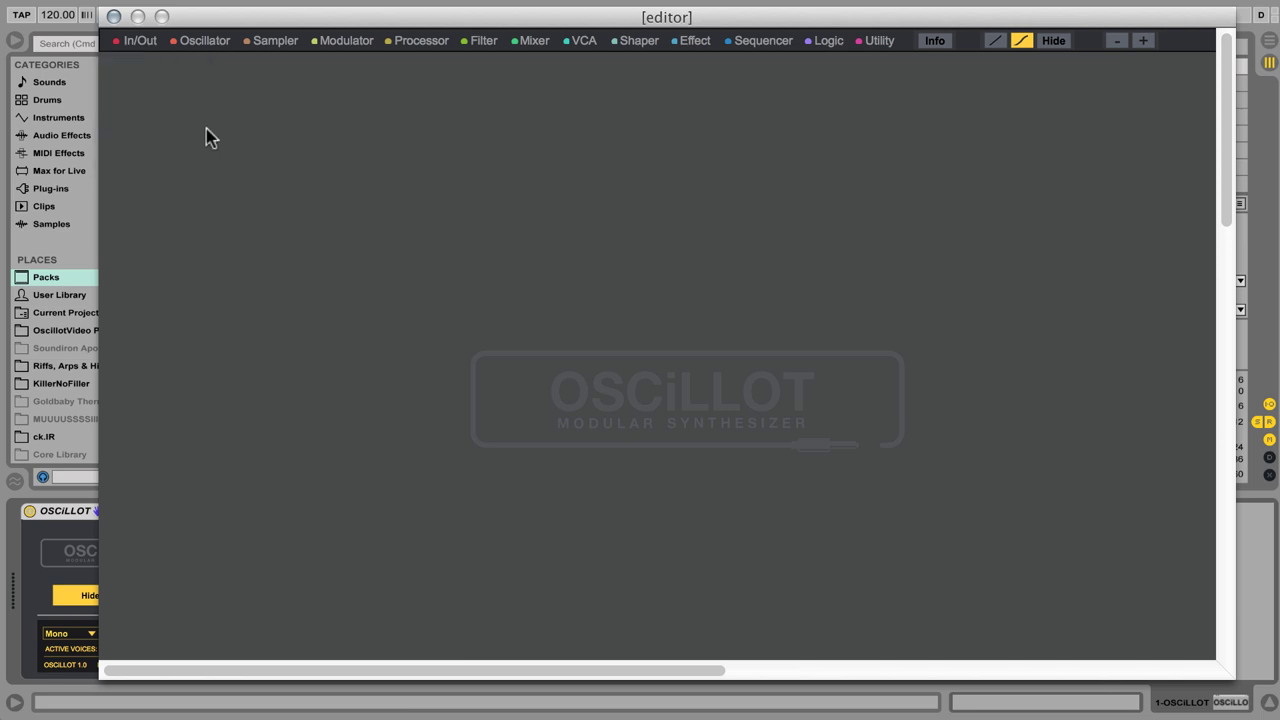
pyautogui.moveTo(203, 80); pyautogui.dragTo(188, 124)
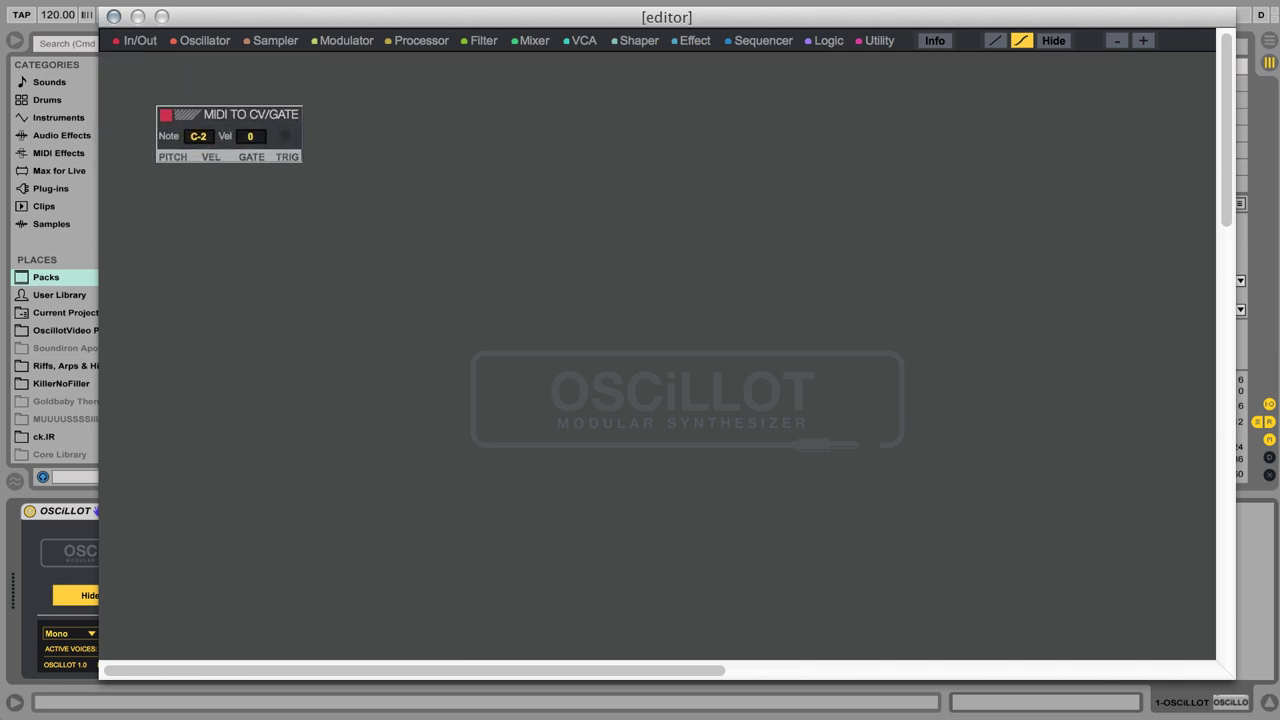
pyautogui.click(137, 40)
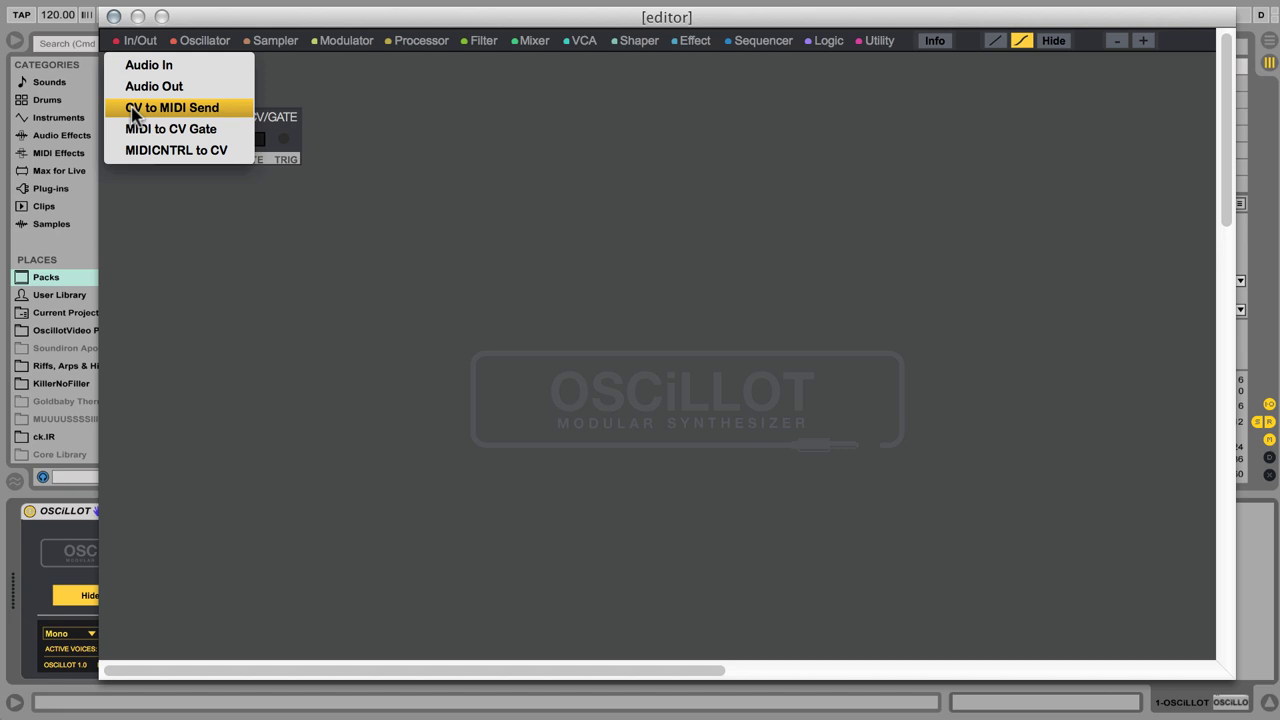
pyautogui.click(366, 130)
pyautogui.moveTo(205, 135)
pyautogui.mouseDown()
pyautogui.moveTo(174, 102)
pyautogui.moveTo(270, 175)
pyautogui.moveTo(324, 167)
pyautogui.moveTo(241, 167)
pyautogui.moveTo(1275, 200)
pyautogui.moveTo(738, 610)
pyautogui.moveTo(408, 210)
pyautogui.moveTo(294, 142)
pyautogui.moveTo(470, 94)
pyautogui.moveTo(265, 110)
pyautogui.moveTo(211, 84)
pyautogui.moveTo(193, 92)
pyautogui.moveTo(189, 118)
pyautogui.mouseUp()
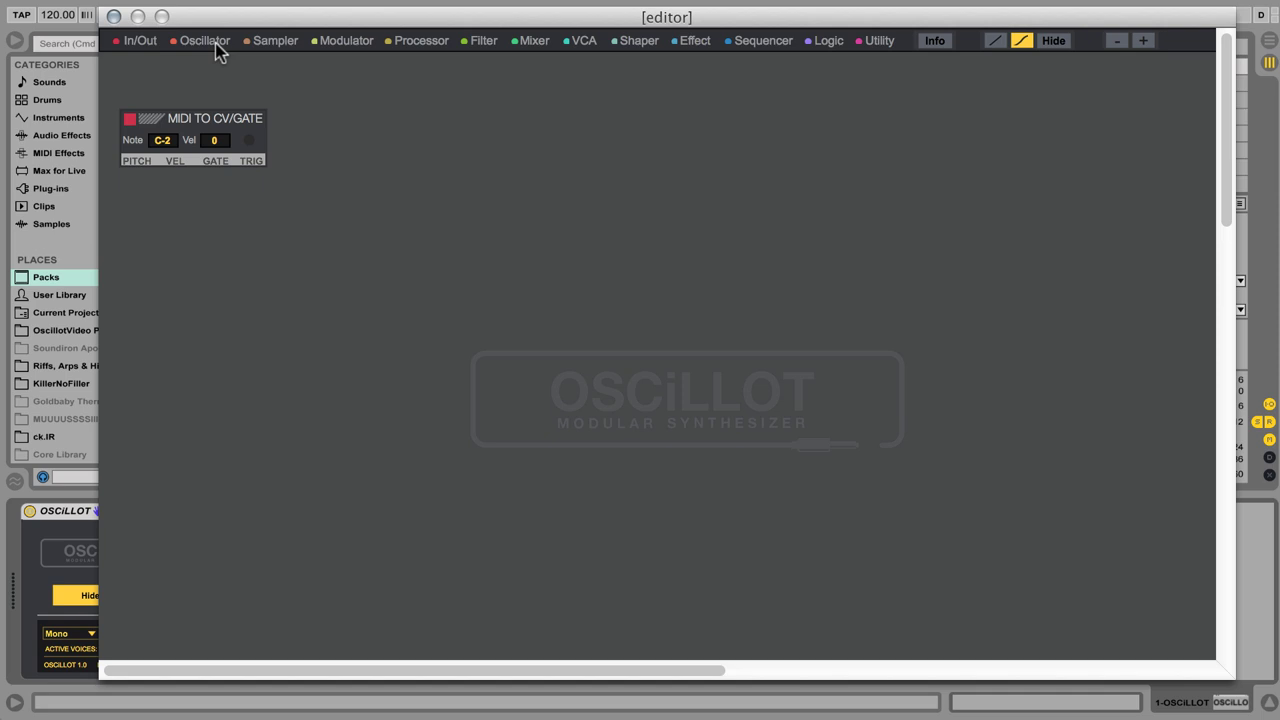
# Add an Osc A oscillator module and place the ADSR envelope beside it
pyautogui.click(215, 42)
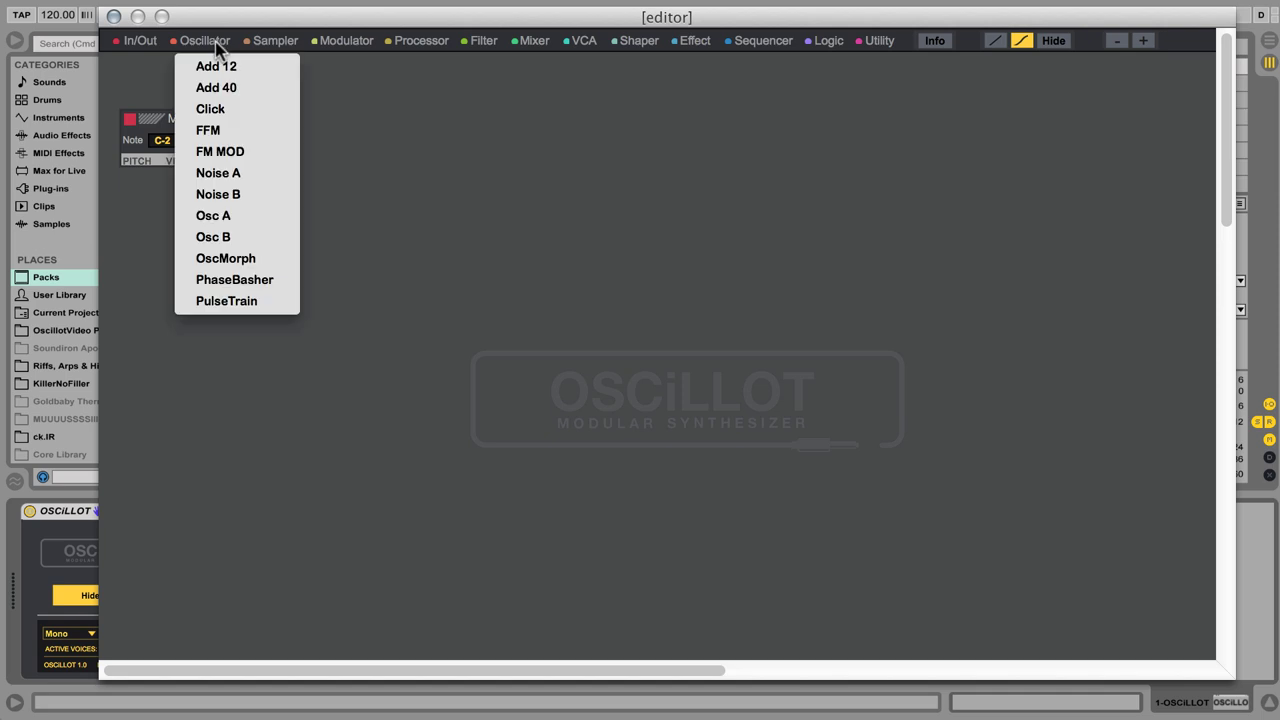
pyautogui.click(224, 220)
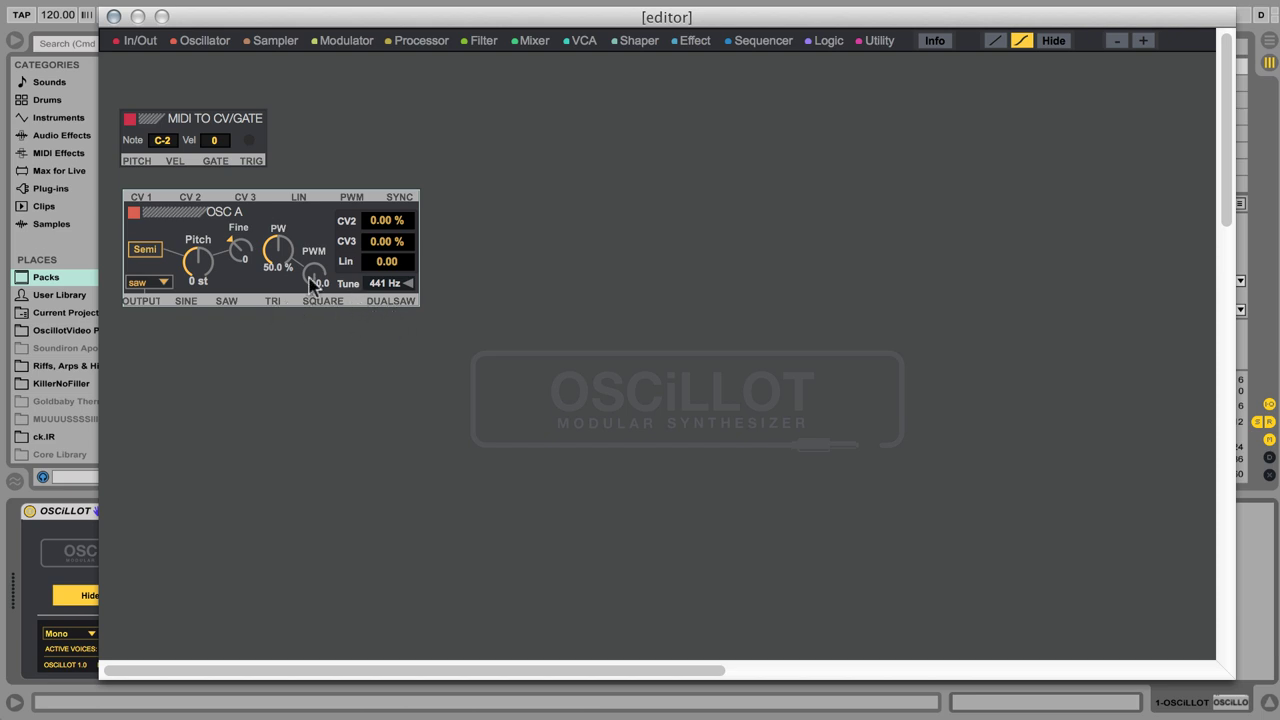
pyautogui.moveTo(182, 216); pyautogui.dragTo(180, 207)
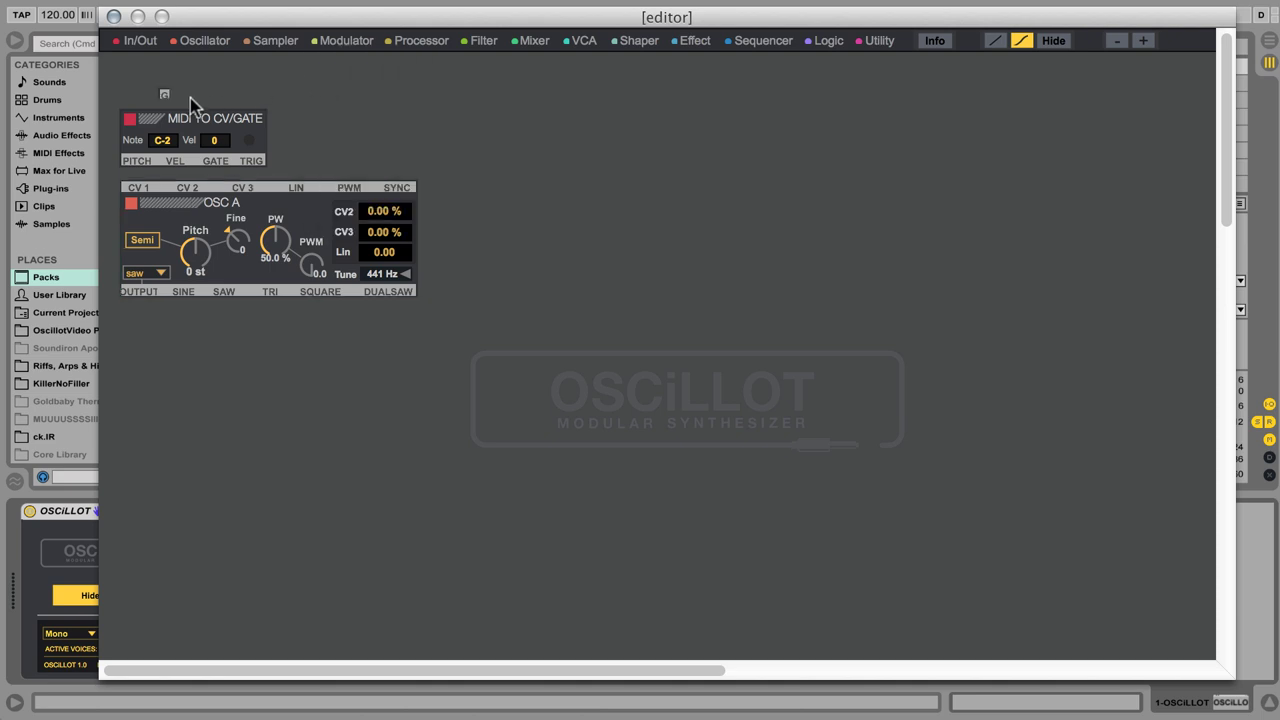
pyautogui.moveTo(205, 135); pyautogui.dragTo(484, 180)
# Add a VCA below OSC A and an Audio Out below the VCA, then align the modules
pyautogui.moveTo(590, 62)
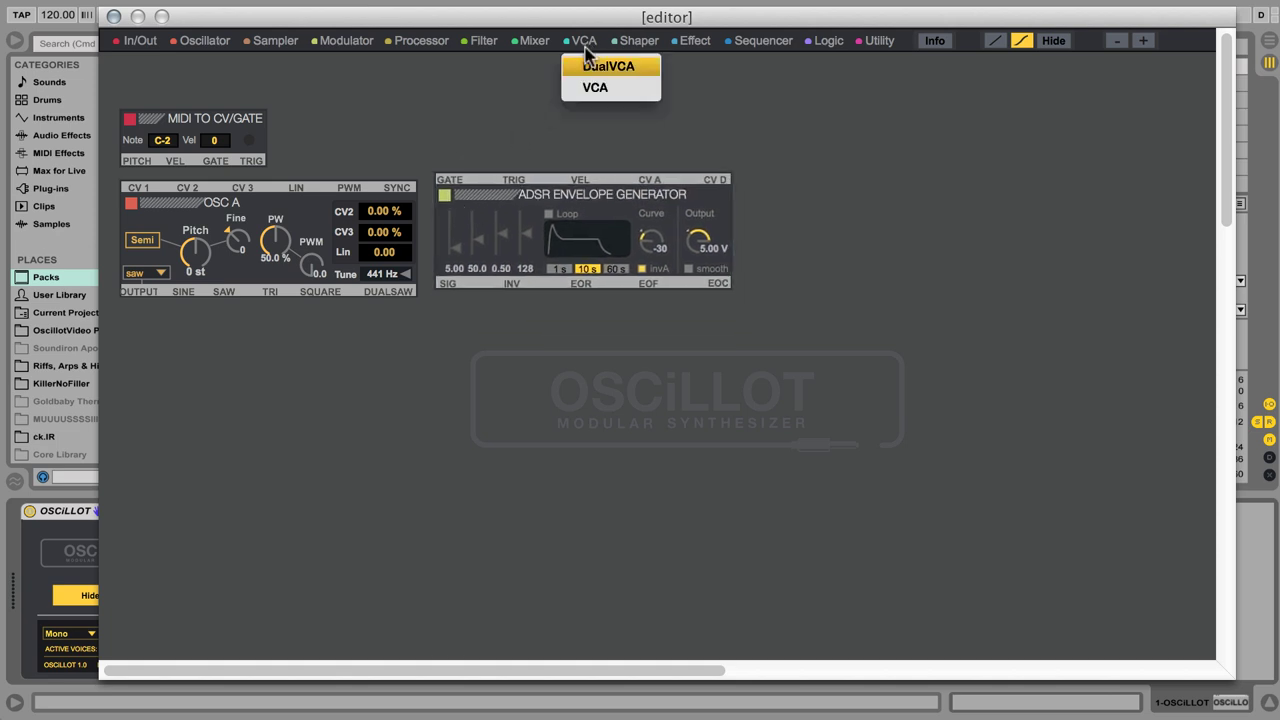
pyautogui.click(594, 86)
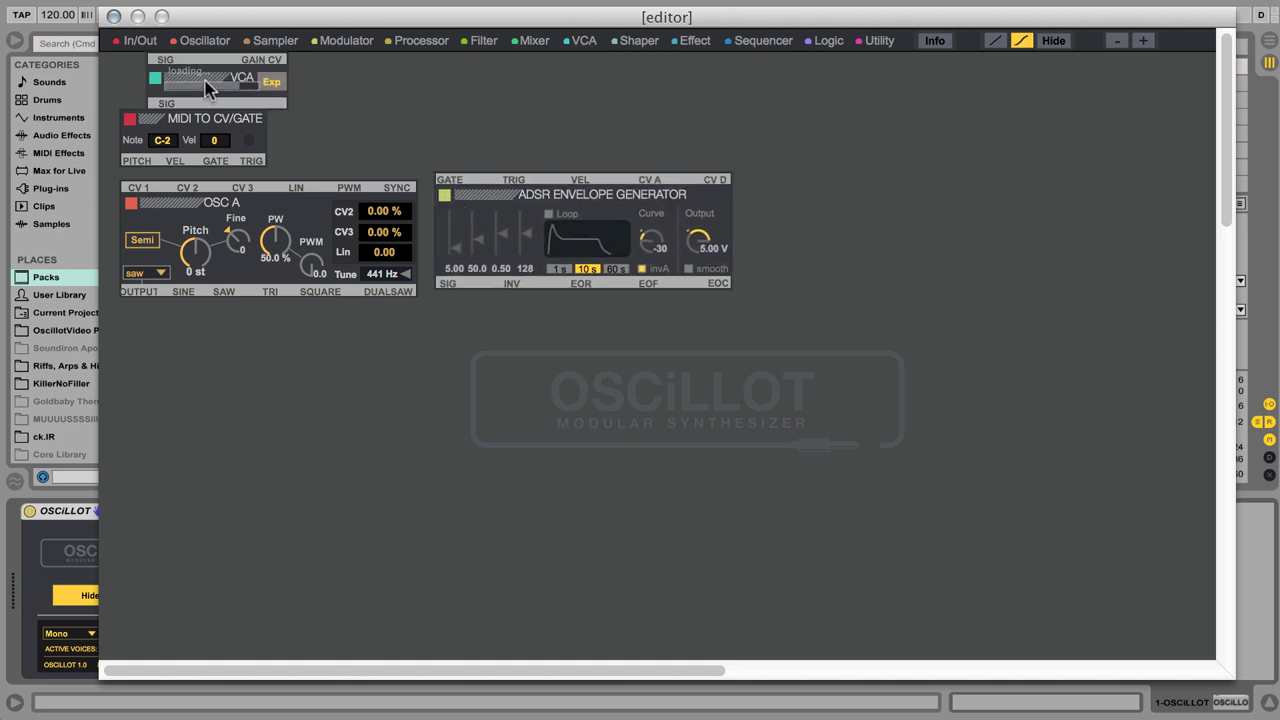
pyautogui.moveTo(195, 76); pyautogui.dragTo(183, 369)
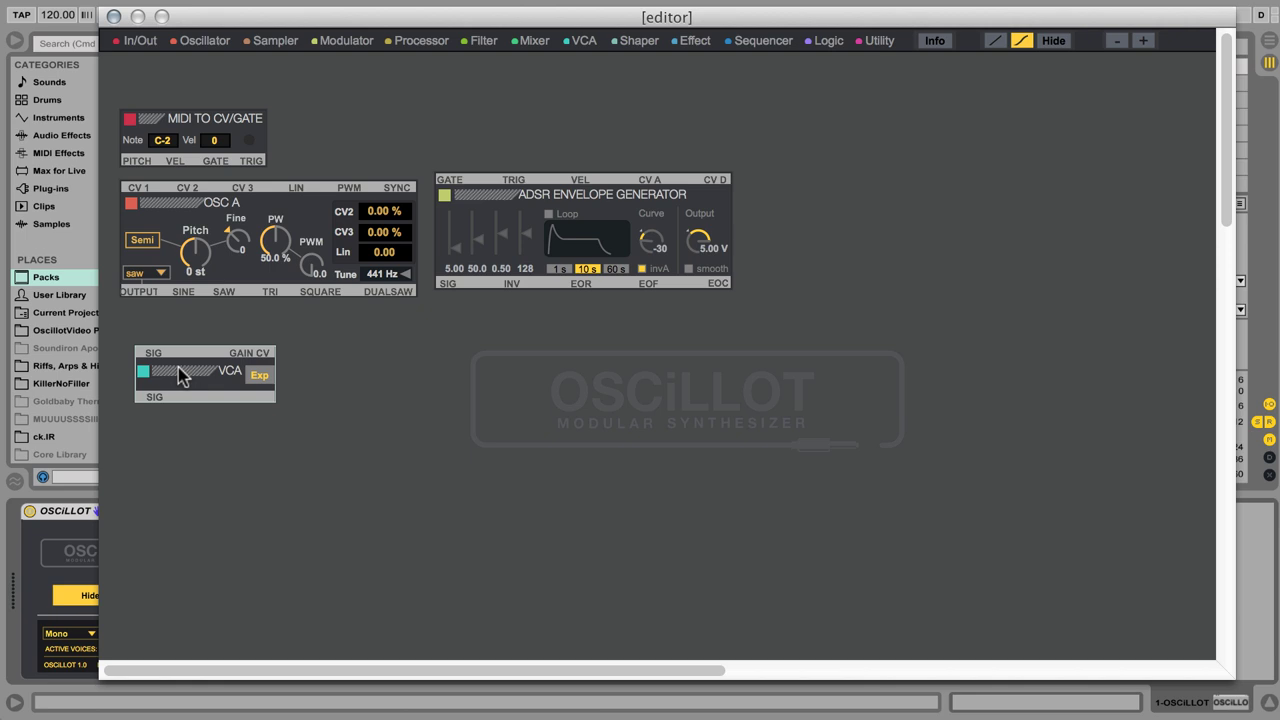
pyautogui.moveTo(138, 44)
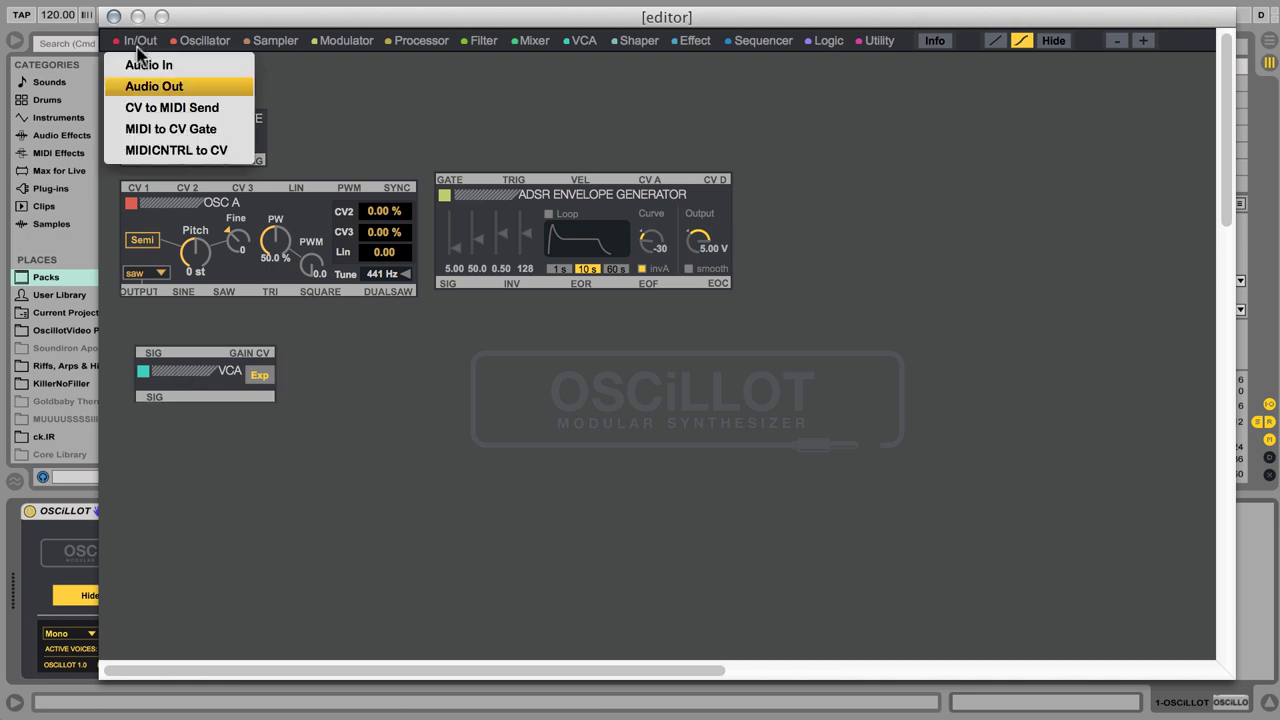
pyautogui.click(145, 107)
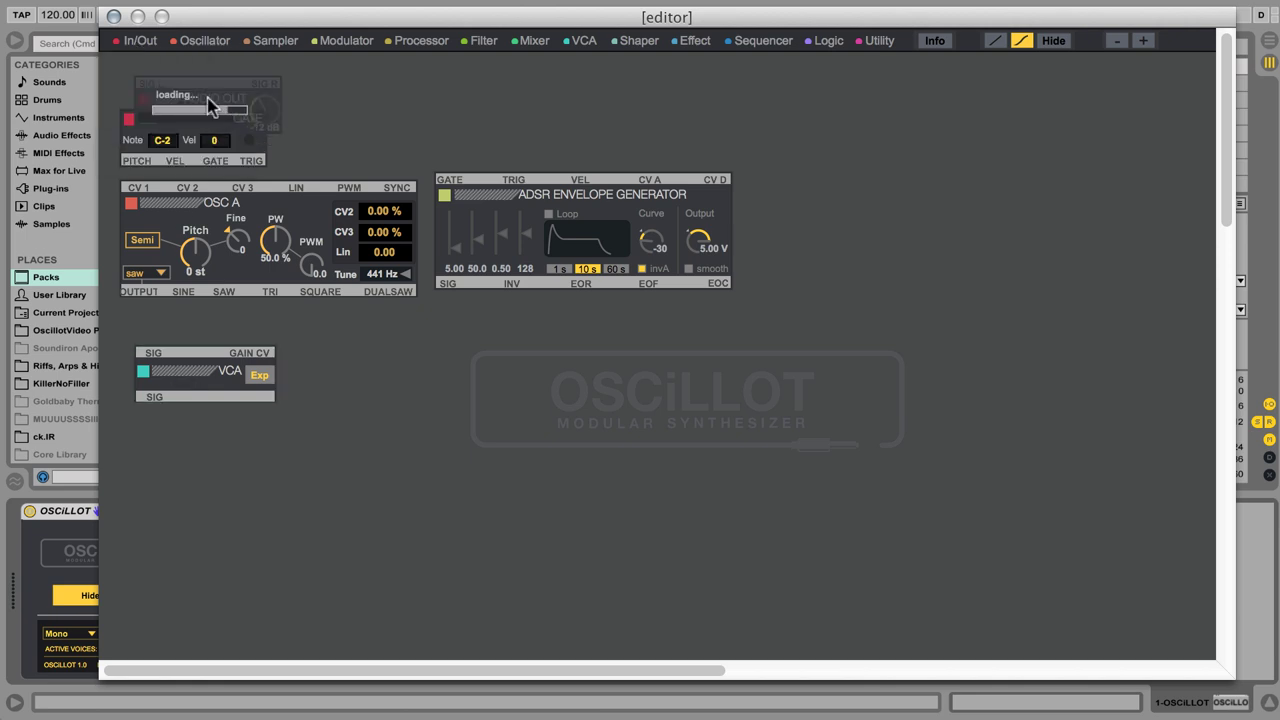
pyautogui.moveTo(180, 100); pyautogui.dragTo(190, 468)
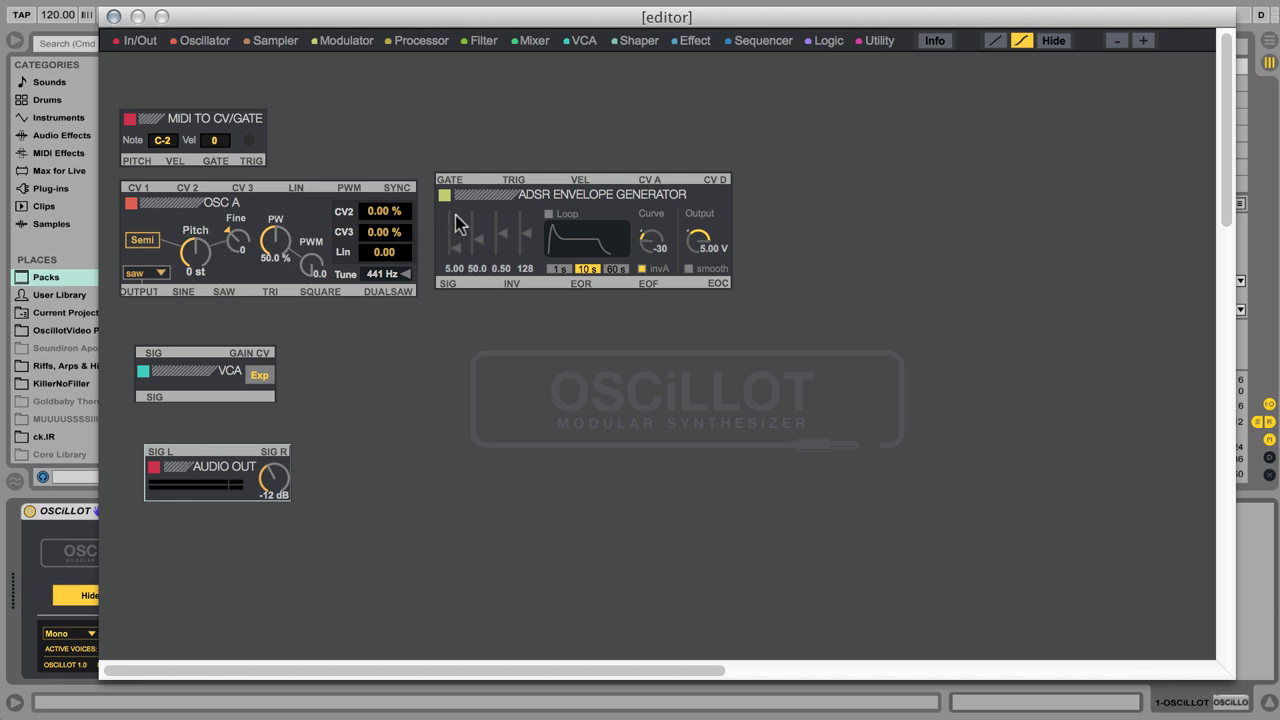
pyautogui.moveTo(480, 200); pyautogui.dragTo(476, 209)
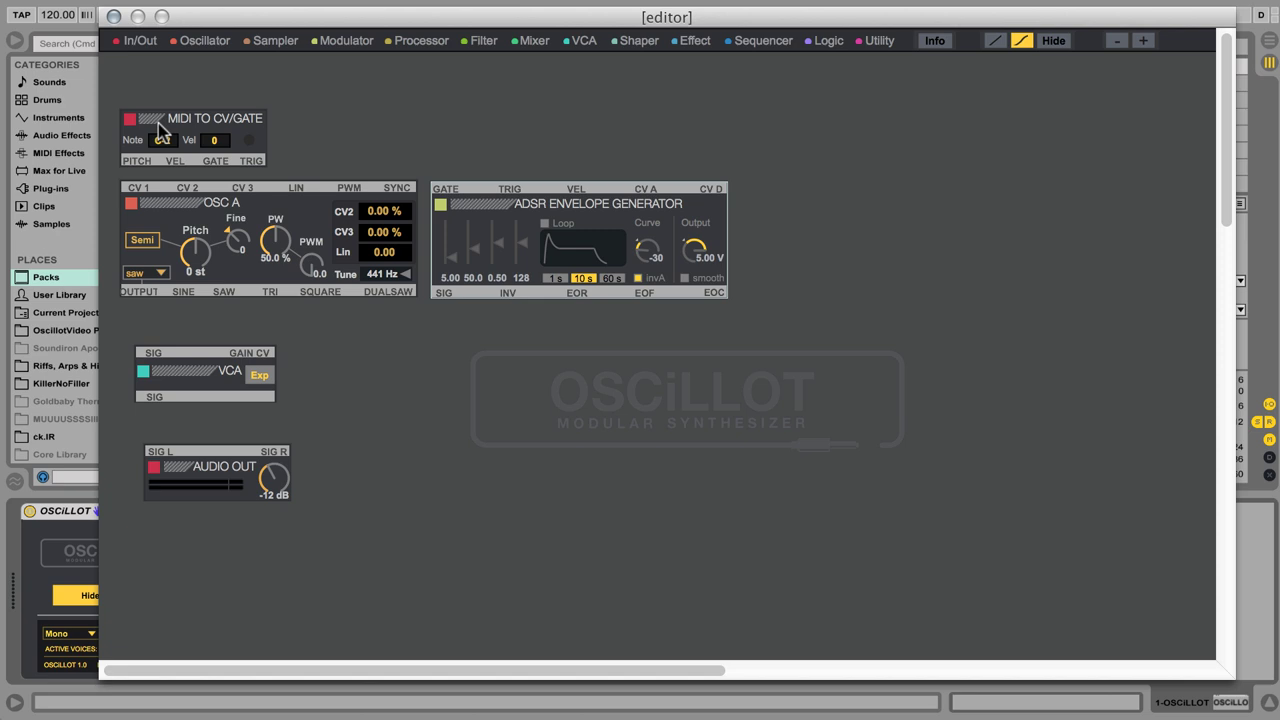
pyautogui.moveTo(157, 121); pyautogui.dragTo(157, 97)
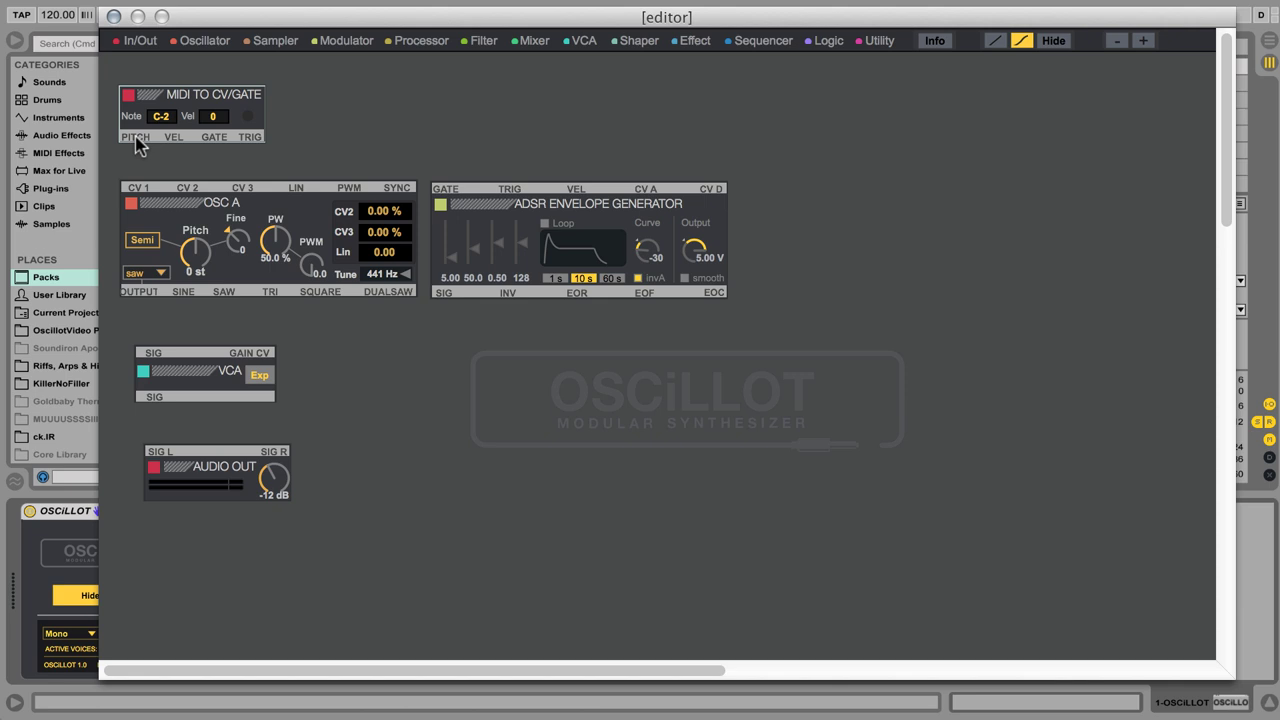
# Cable PITCH to OSC A CV 1 and GATE to the ADSR GATE, and set sustain to 0.80
pyautogui.moveTo(136, 140); pyautogui.dragTo(136, 193)
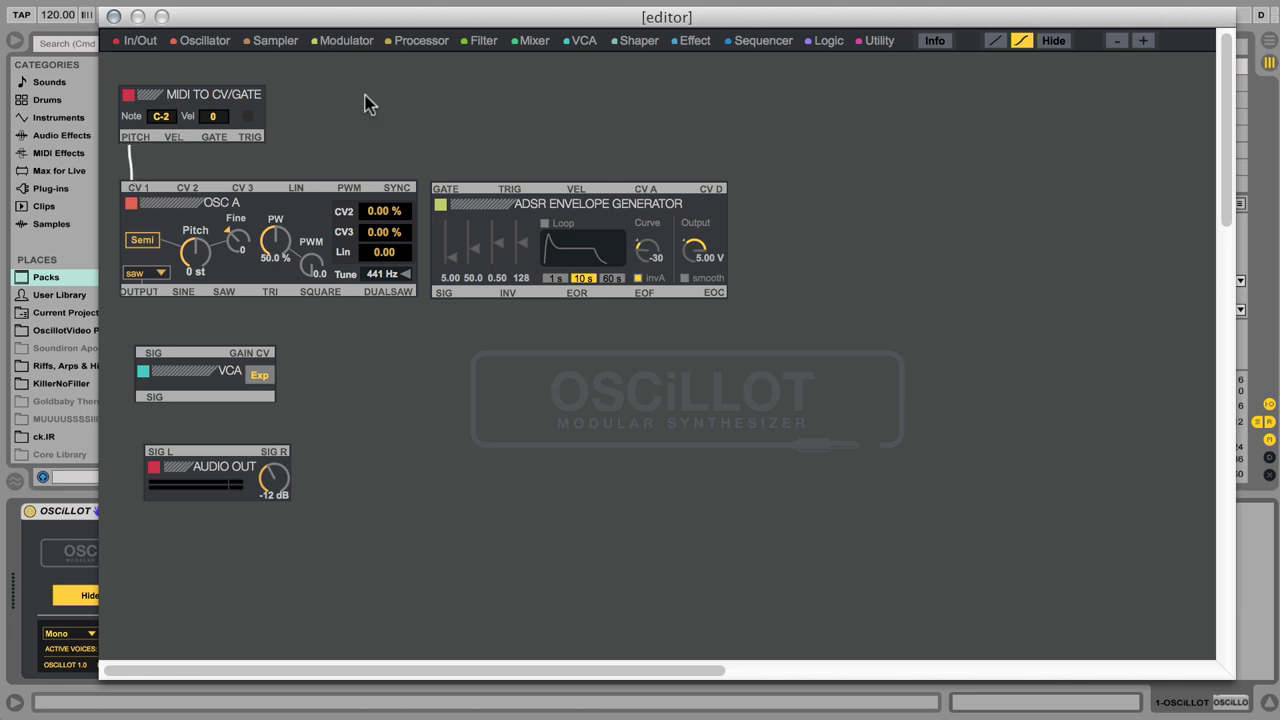
pyautogui.moveTo(163, 113); pyautogui.dragTo(163, 100)
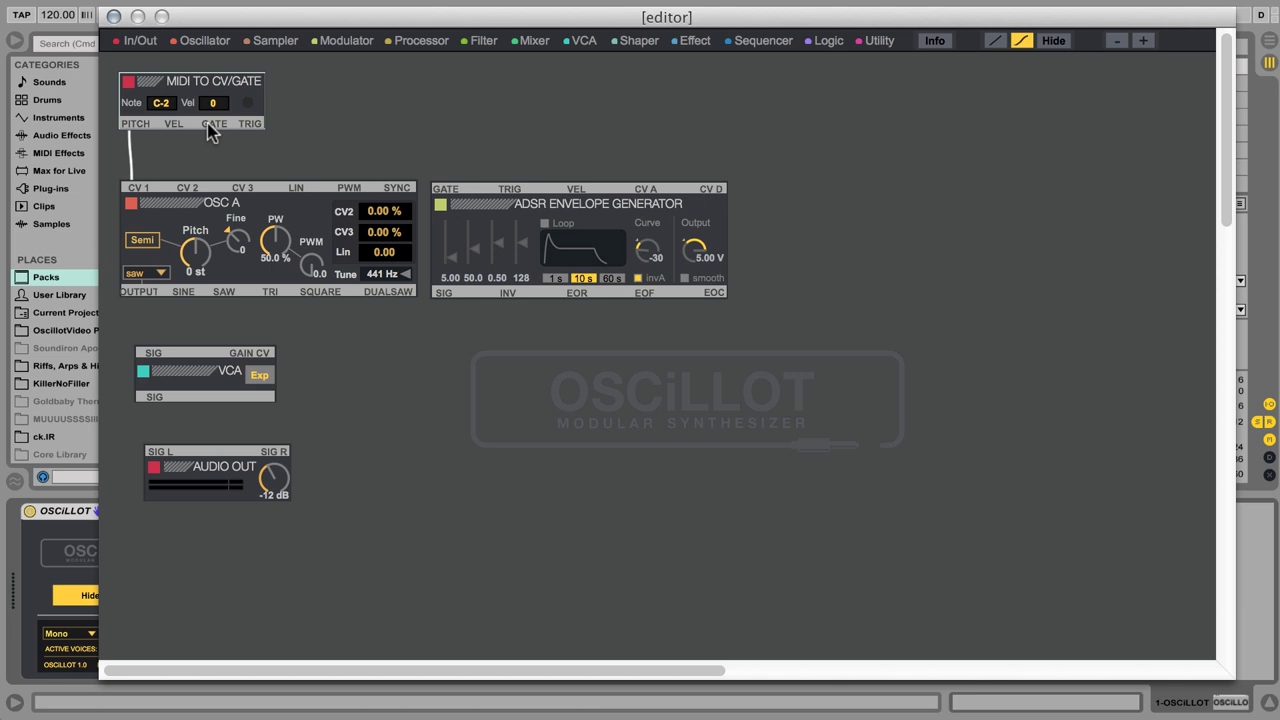
pyautogui.moveTo(211, 131); pyautogui.dragTo(447, 199)
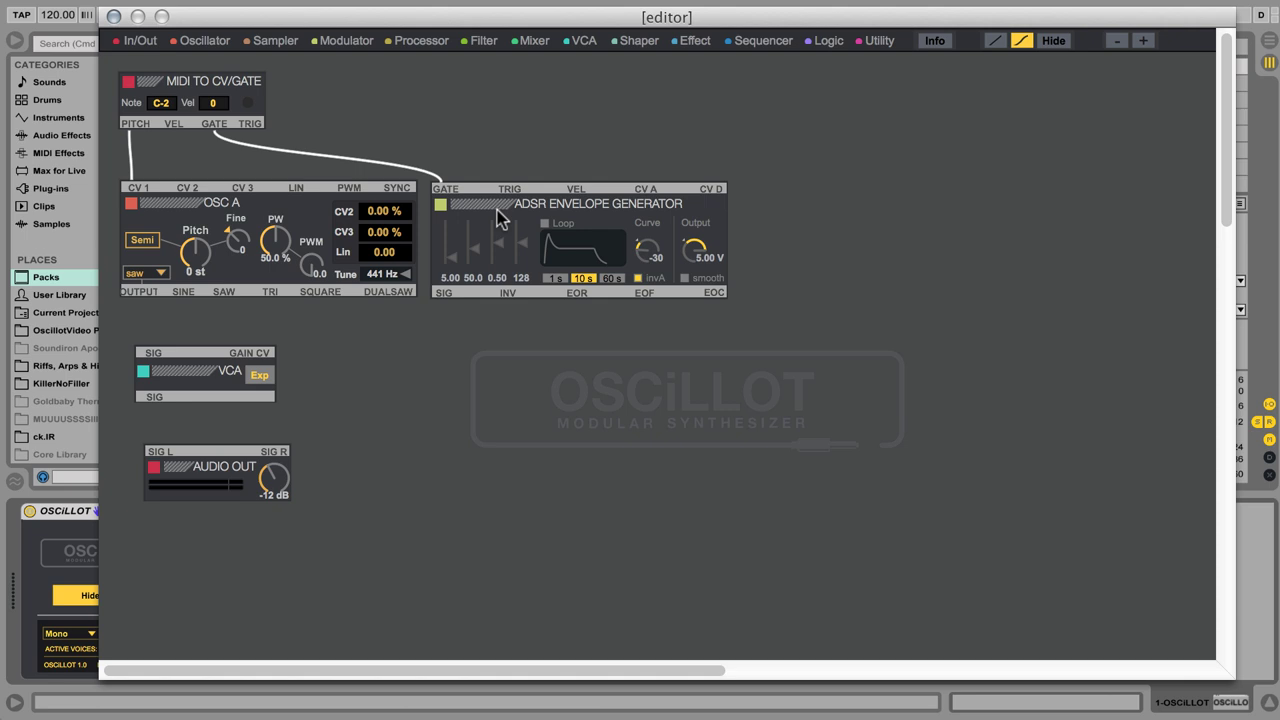
pyautogui.moveTo(498, 244); pyautogui.dragTo(498, 222)
pyautogui.moveTo(499, 222); pyautogui.dragTo(502, 234)
# Cable OSC A OUTPUT to VCA SIG, ADSR SIG to VCA GAIN CV, and VCA to AUDIO OUT
pyautogui.moveTo(151, 295); pyautogui.dragTo(171, 374)
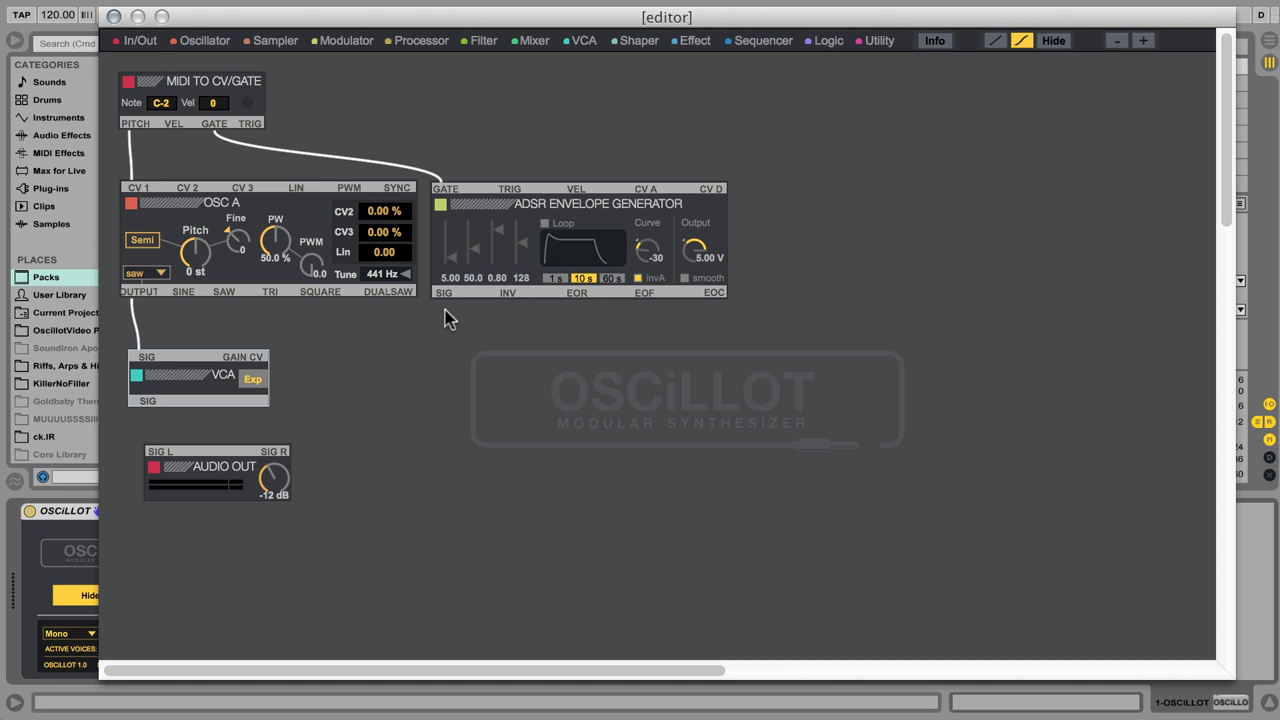
pyautogui.moveTo(447, 296); pyautogui.dragTo(252, 362)
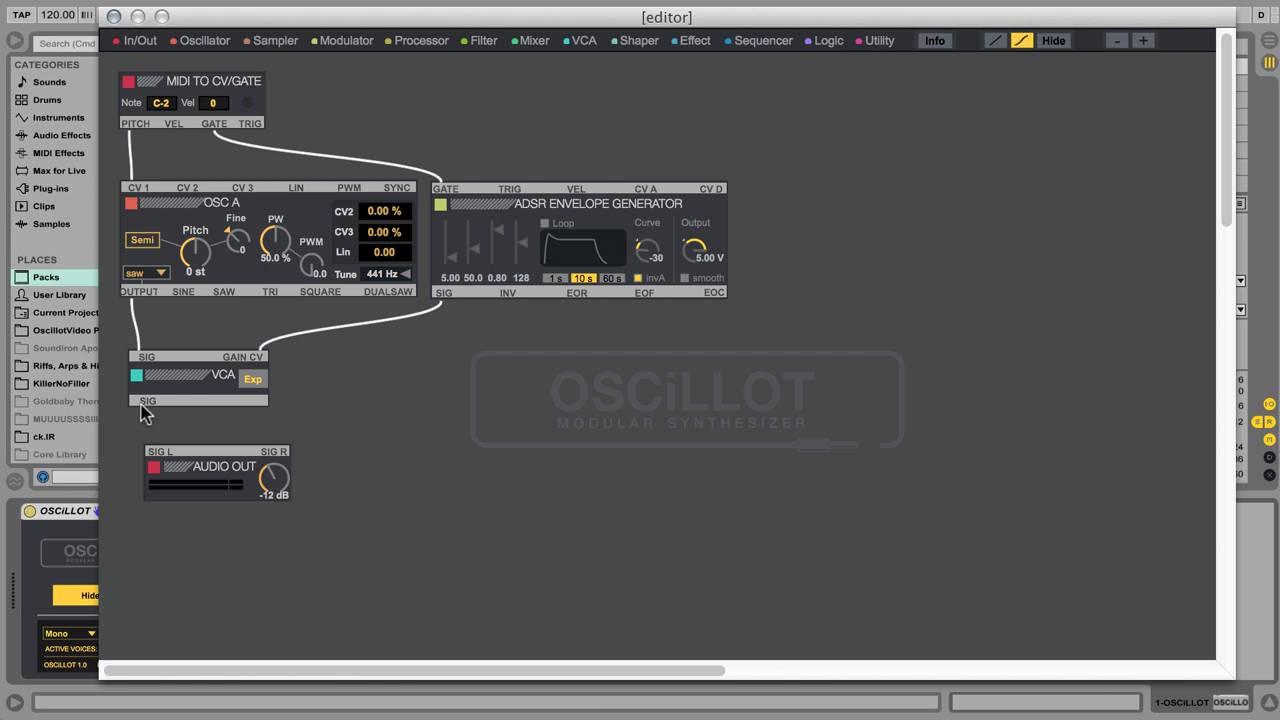
pyautogui.moveTo(142, 403); pyautogui.dragTo(282, 455)
# Move the editor aside, audition a lower OSC A pitch, and tidy the VCA, OSC A and AUDIO OUT
pyautogui.moveTo(258, 17); pyautogui.dragTo(565, 17)
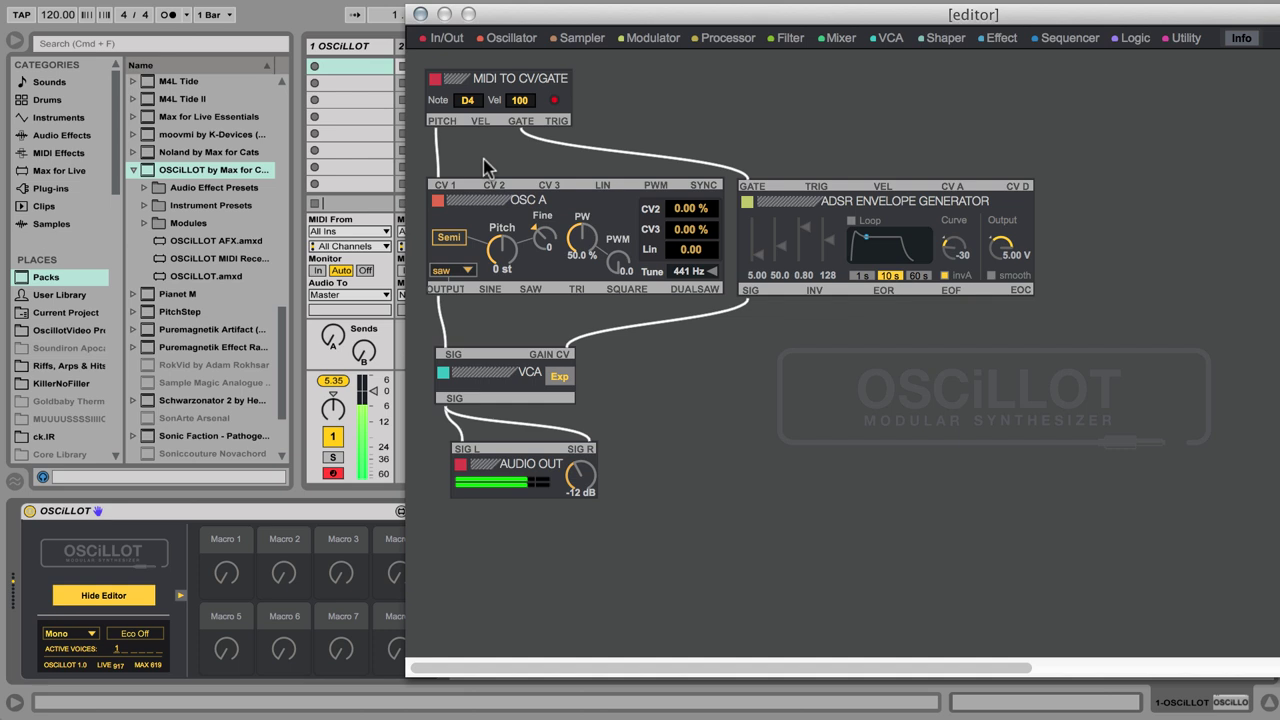
pyautogui.moveTo(502, 250)
pyautogui.mouseDown()
pyautogui.moveTo(502, 290)
pyautogui.moveTo(502, 250)
pyautogui.mouseUp()
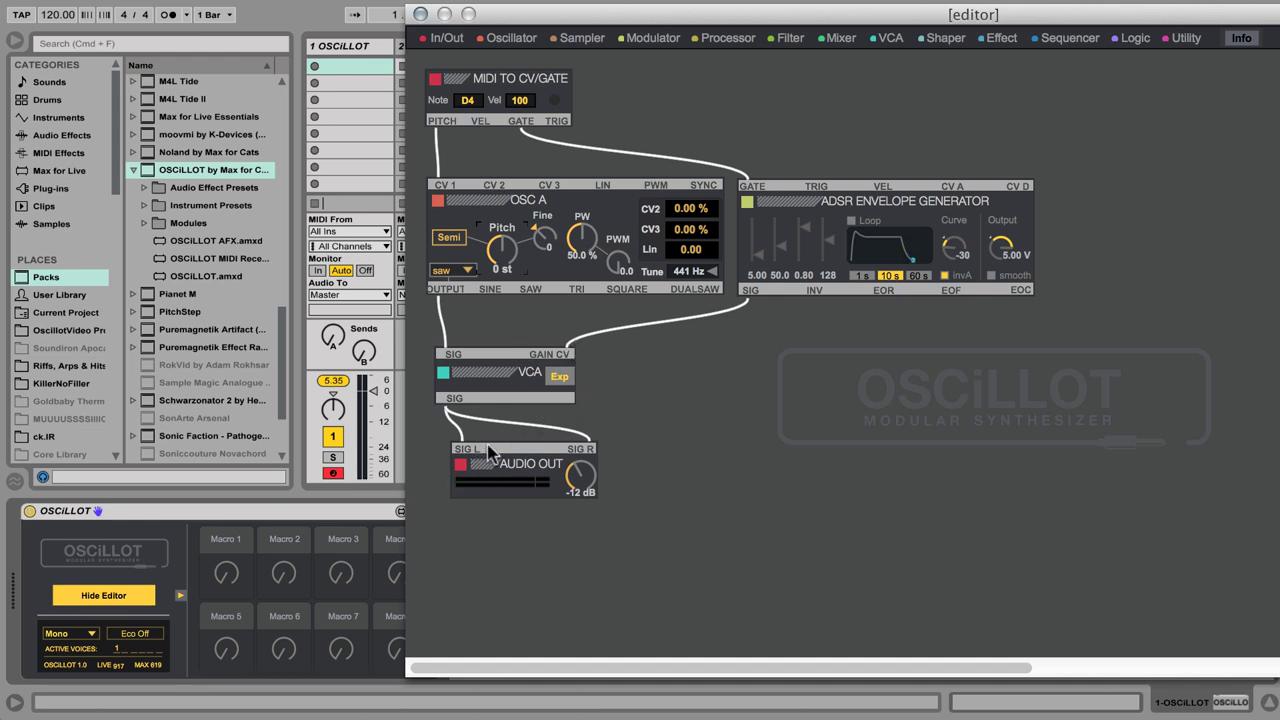
pyautogui.moveTo(488, 472); pyautogui.dragTo(473, 494)
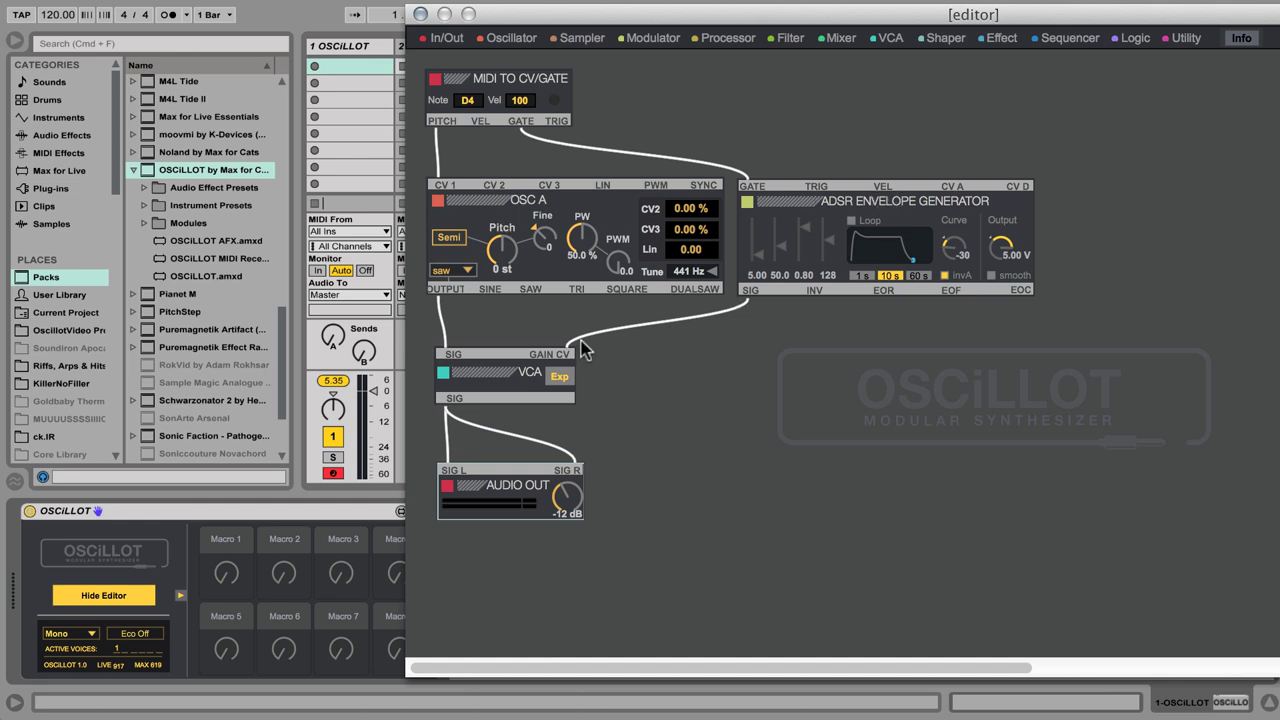
pyautogui.click(481, 384)
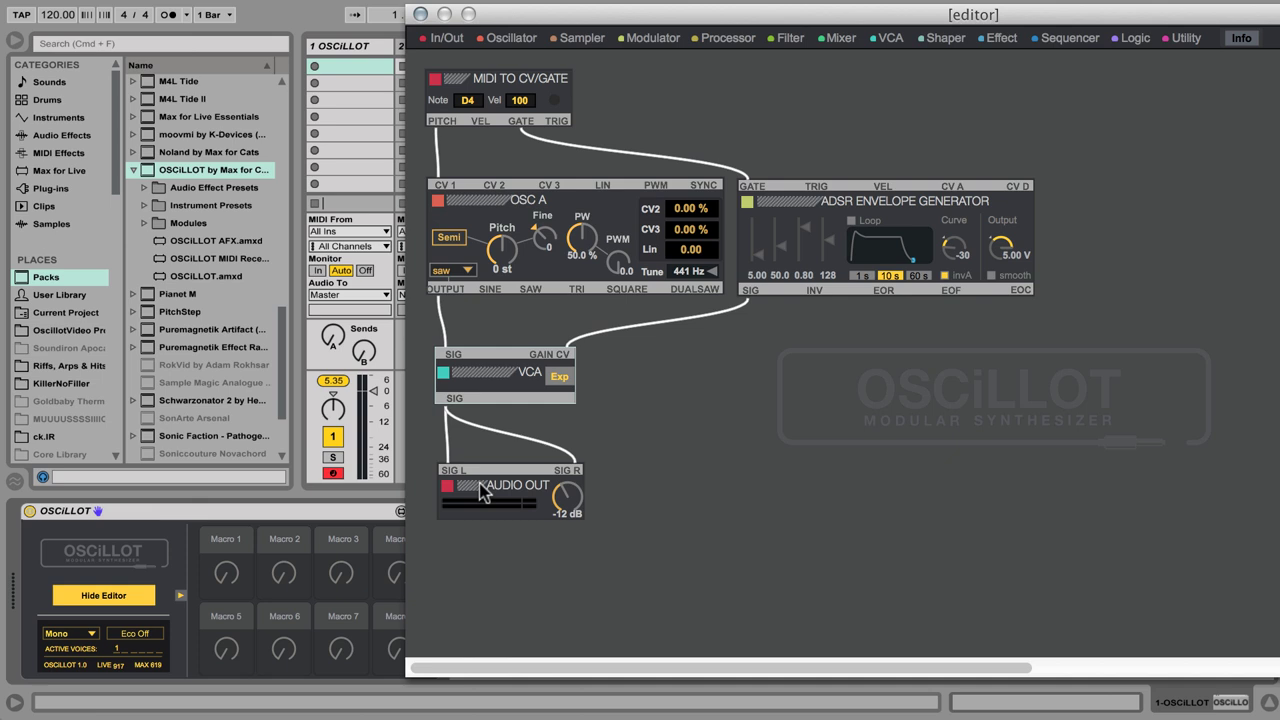
pyautogui.moveTo(500, 207); pyautogui.dragTo(503, 213)
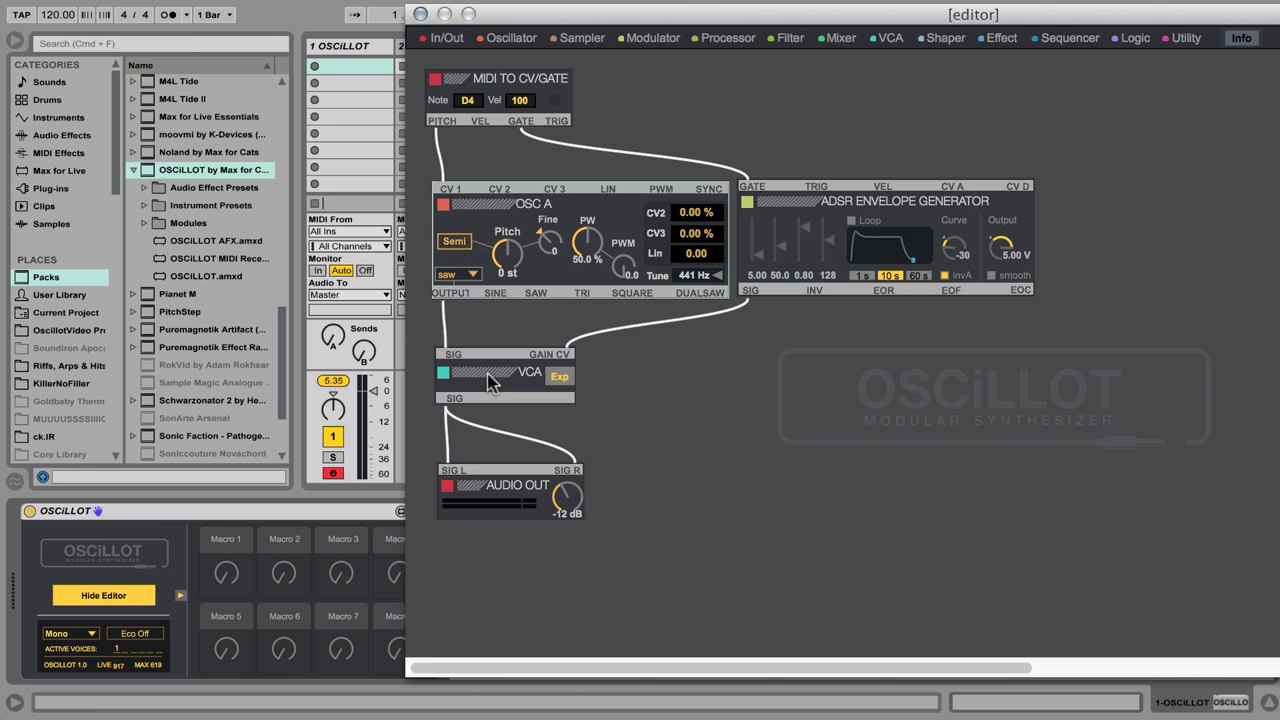
pyautogui.click(480, 500)
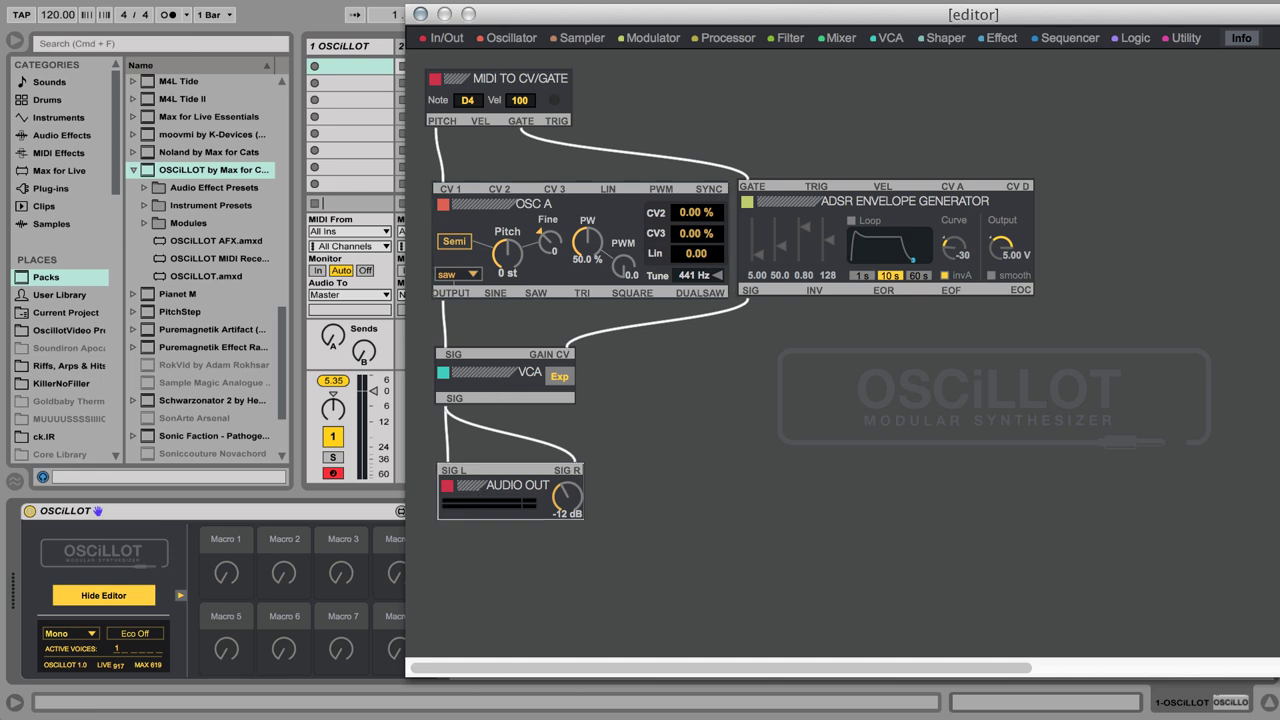
pyautogui.press('Left')
pyautogui.press('Left')
pyautogui.press('Left')
pyautogui.press('Left')
pyautogui.press('Left')
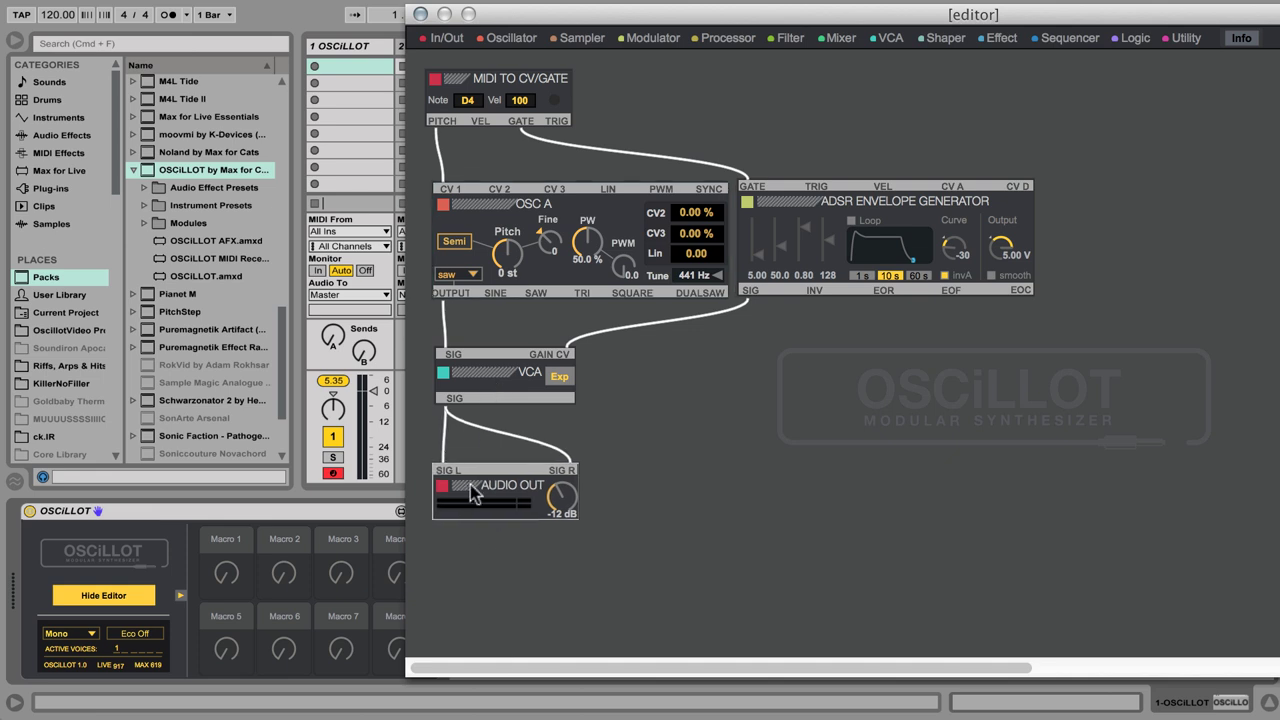
# Add a Modulator > LFO A module and place it at the lower right
pyautogui.click(657, 41)
pyautogui.click(660, 150)
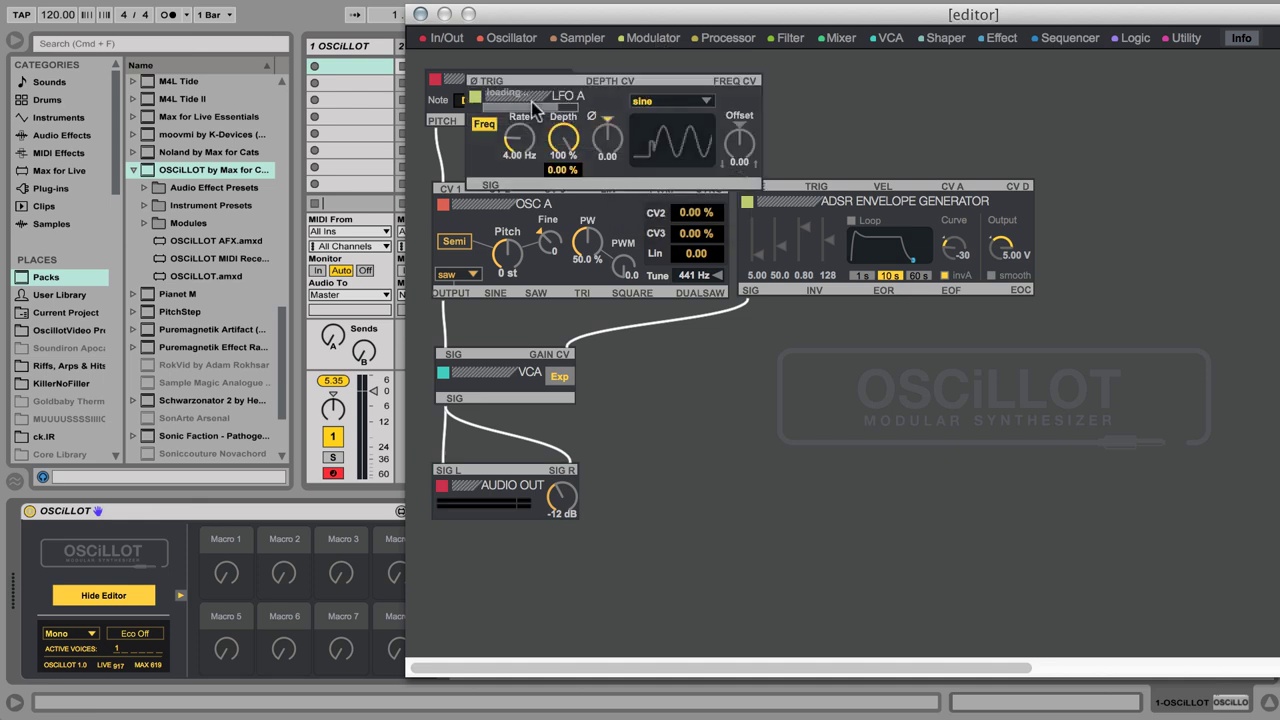
pyautogui.moveTo(533, 108); pyautogui.dragTo(907, 368)
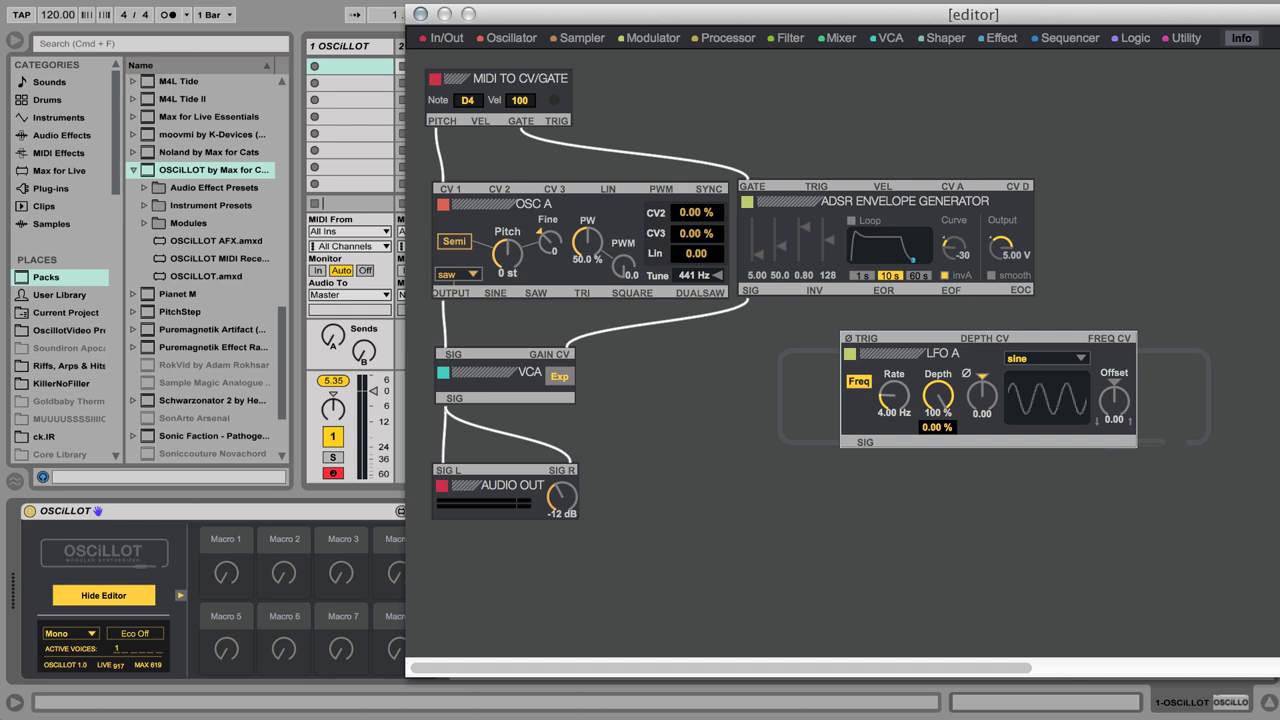
# Add a Filter > Ladder LP module and place it beside LFO A
pyautogui.click(790, 38)
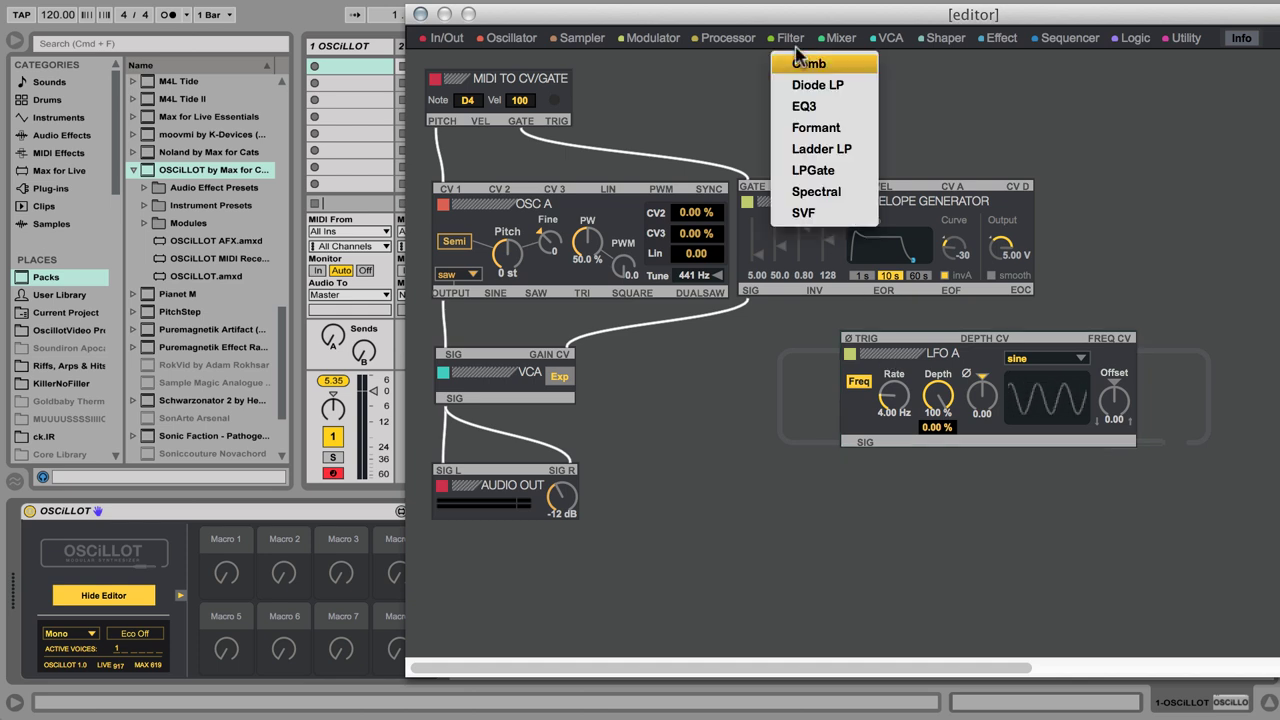
pyautogui.click(808, 150)
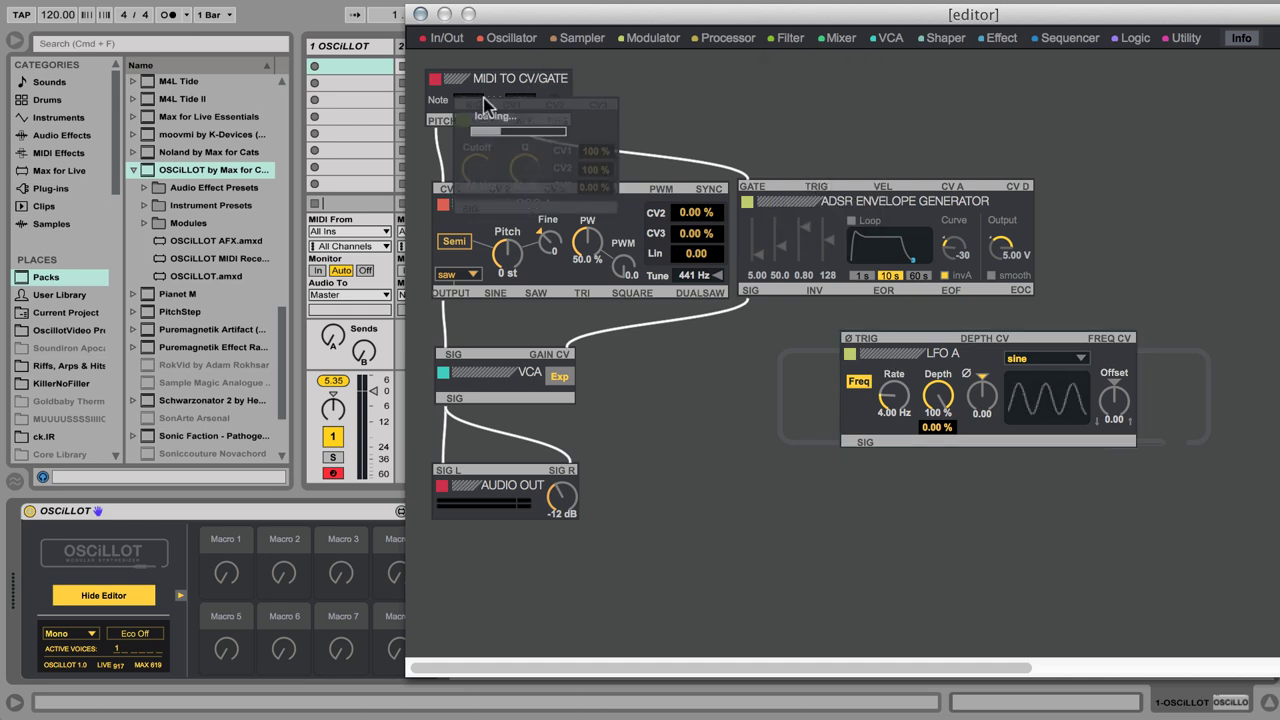
pyautogui.moveTo(490, 122); pyautogui.dragTo(689, 361)
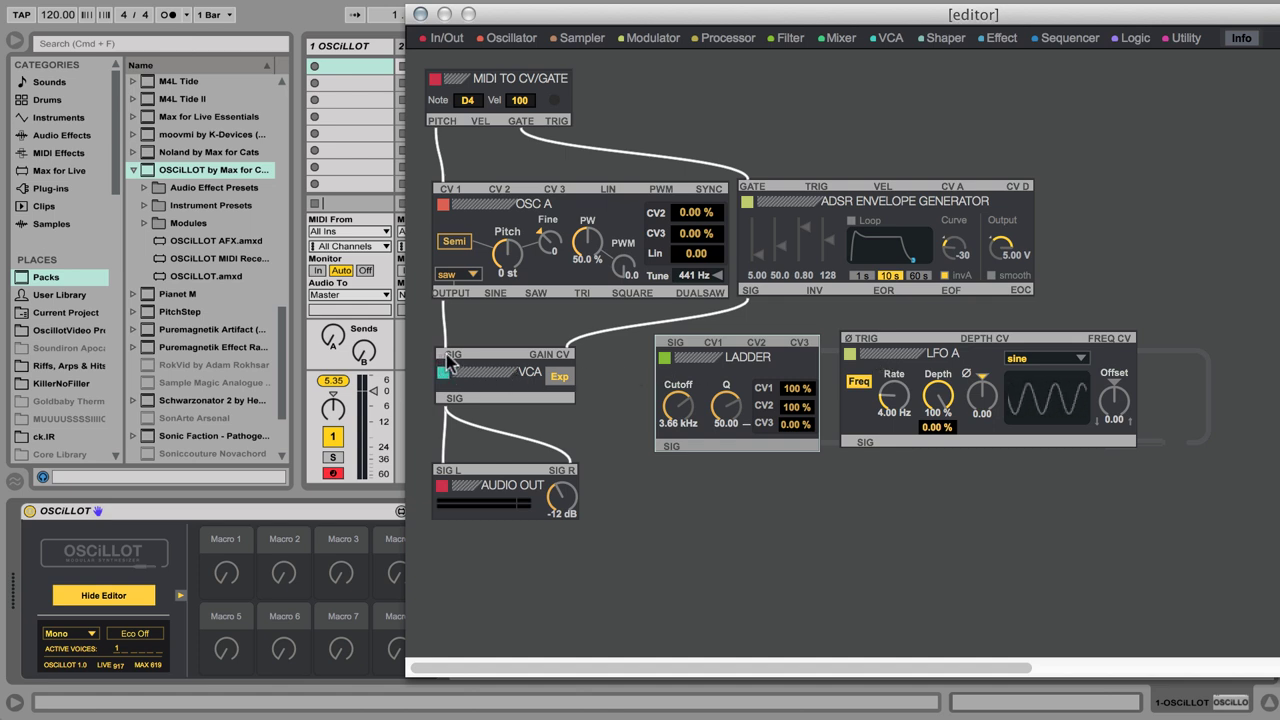
# Route OSC A through the LADDER into the VCA, drive CV2 from LFO A, cutoff 803 Hz
pyautogui.moveTo(447, 362); pyautogui.dragTo(678, 350)
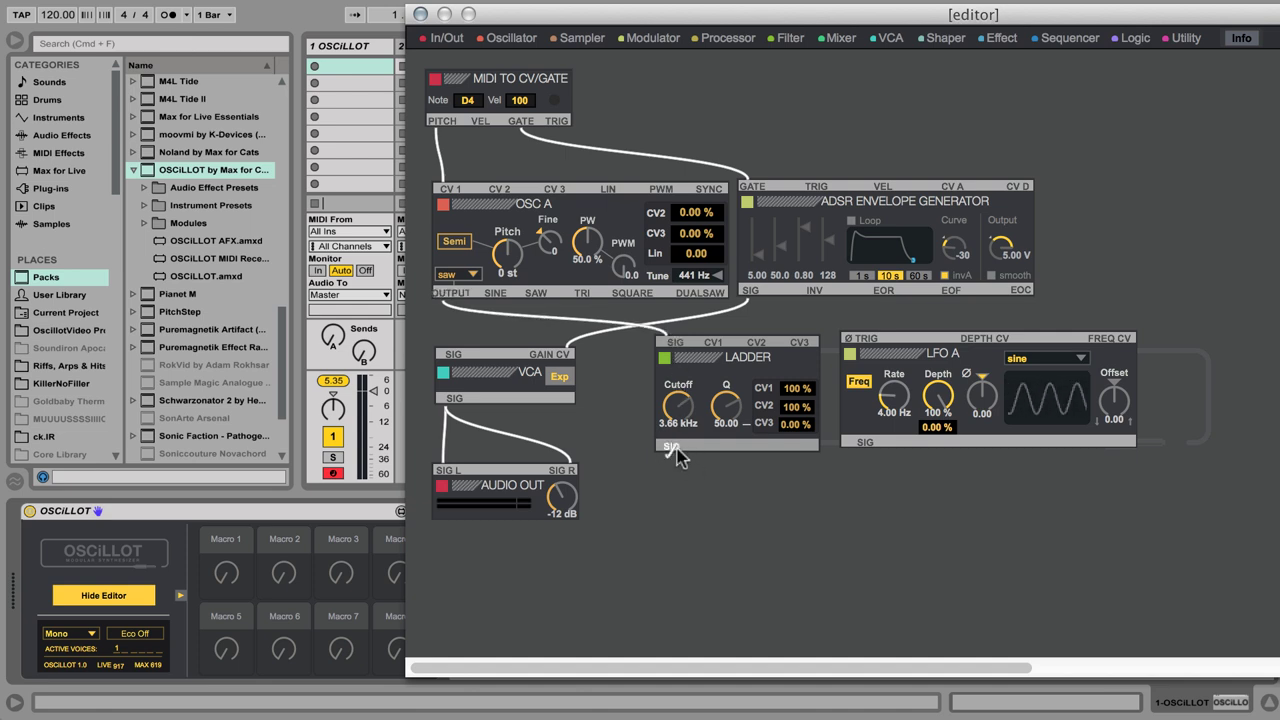
pyautogui.moveTo(676, 452); pyautogui.dragTo(452, 356)
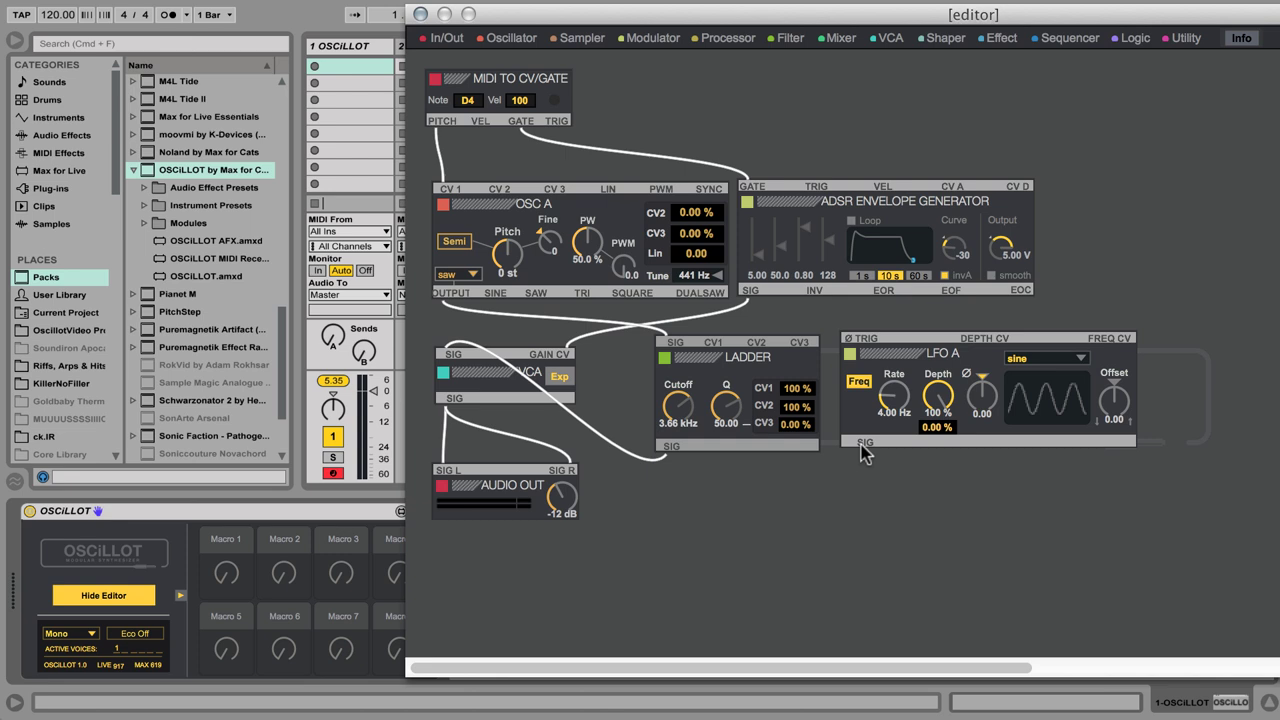
pyautogui.moveTo(865, 452); pyautogui.dragTo(717, 342)
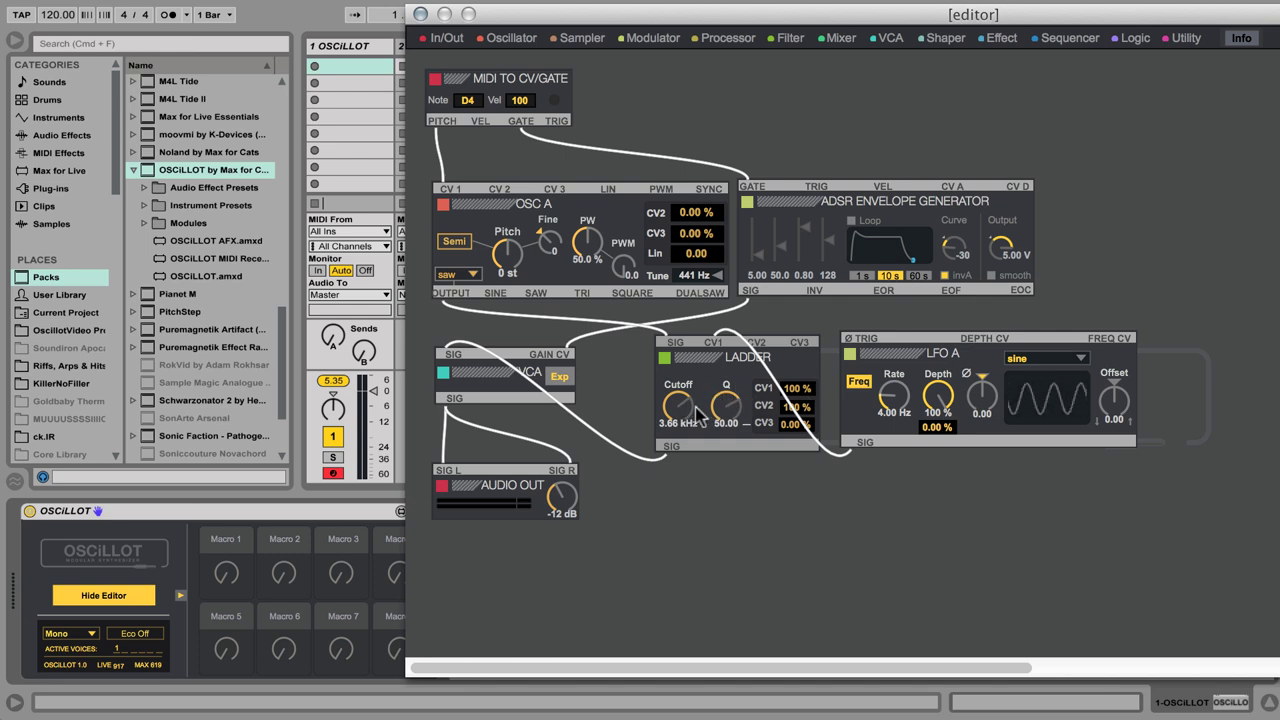
pyautogui.moveTo(688, 412); pyautogui.dragTo(688, 440)
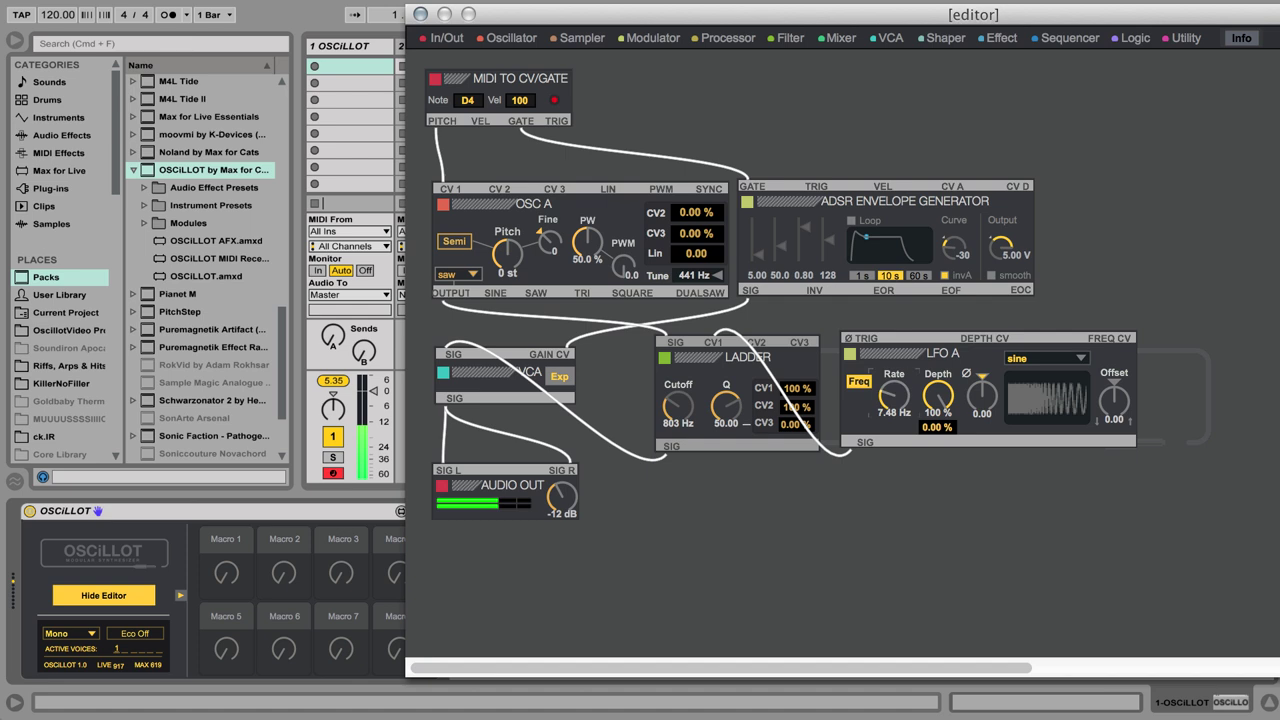
# Set the LADDER cutoff to 764 Hz and Q to 31.08, then shift OSC A and the ADSR up
pyautogui.moveTo(686, 412); pyautogui.dragTo(686, 450)
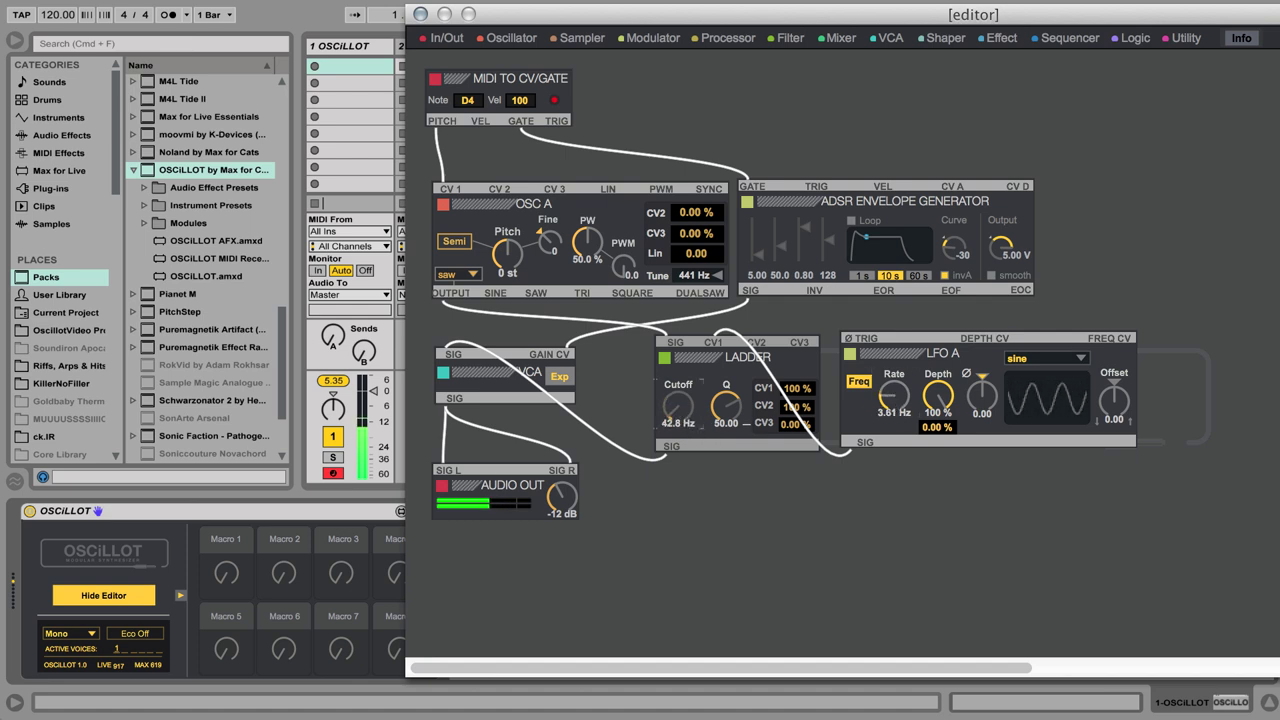
pyautogui.click(726, 405)
pyautogui.moveTo(726, 405)
pyautogui.mouseDown()
pyautogui.moveTo(726, 385)
pyautogui.moveTo(726, 420)
pyautogui.mouseUp()
pyautogui.moveTo(678, 405); pyautogui.dragTo(678, 385)
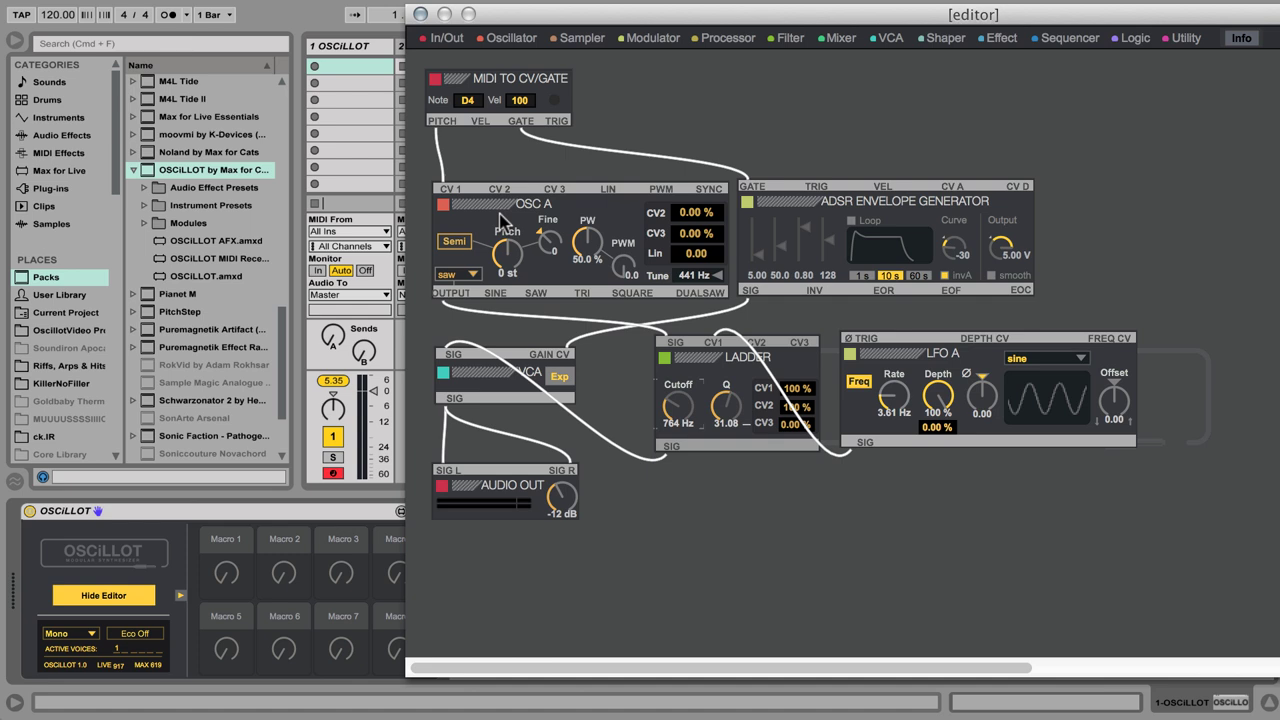
pyautogui.moveTo(503, 214); pyautogui.dragTo(496, 195)
pyautogui.moveTo(775, 200); pyautogui.dragTo(775, 178)
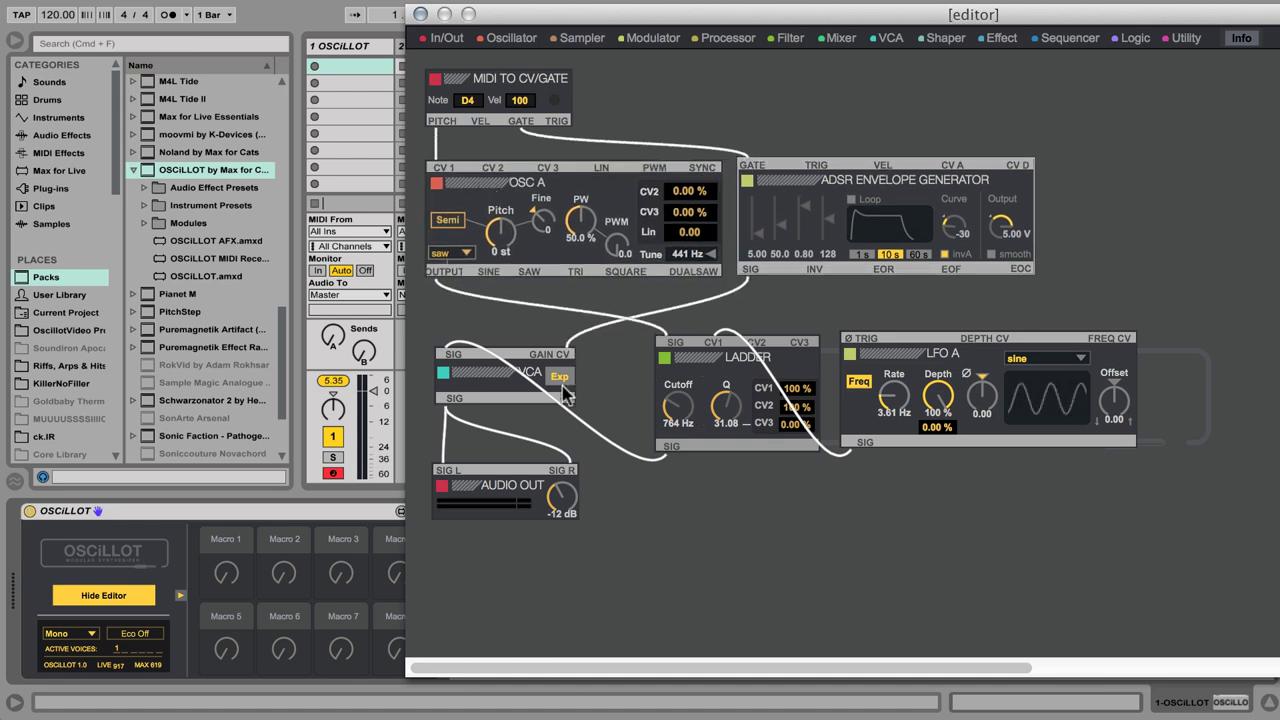
# Change OSCiLLOT's voice count from Mono to 3 and move the editor window aside
pyautogui.click(63, 636)
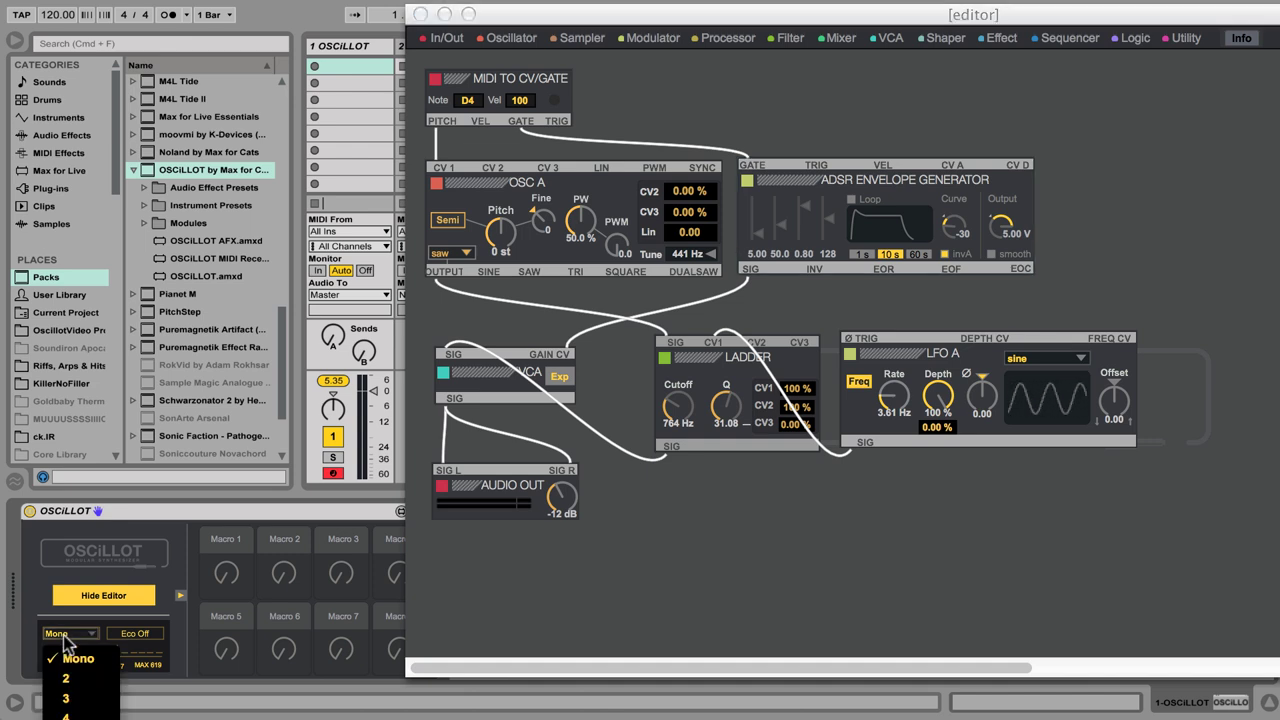
pyautogui.click(80, 700)
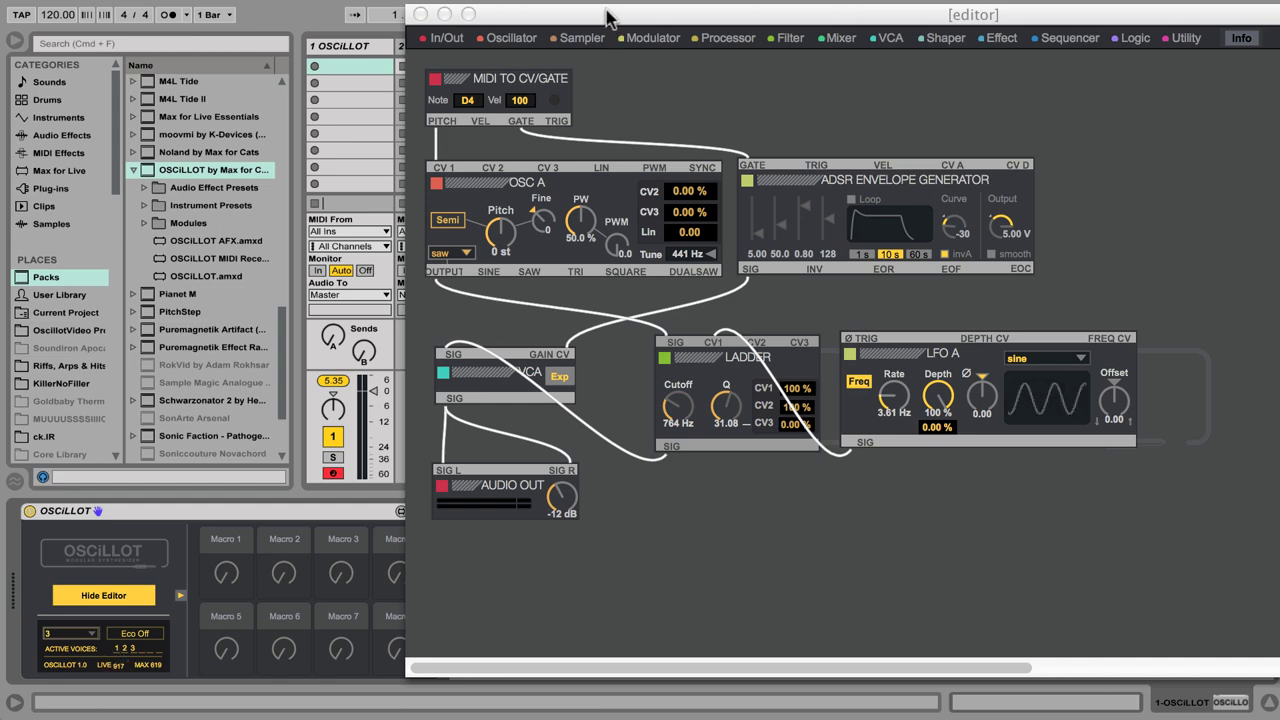
pyautogui.moveTo(588, 22); pyautogui.dragTo(352, 69)
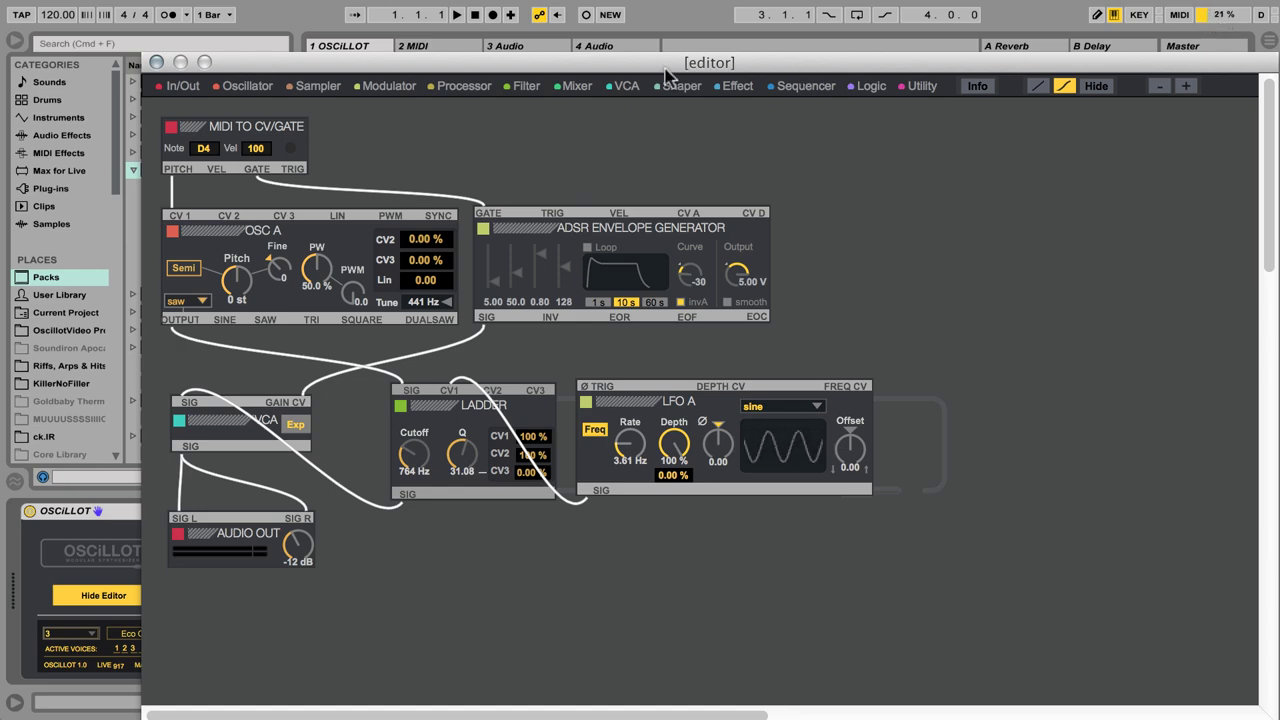
# Switch OSCiLLOT from Eco Off to Eco On, with the patch editor moved aside
pyautogui.moveTo(557, 66); pyautogui.dragTo(776, 54)
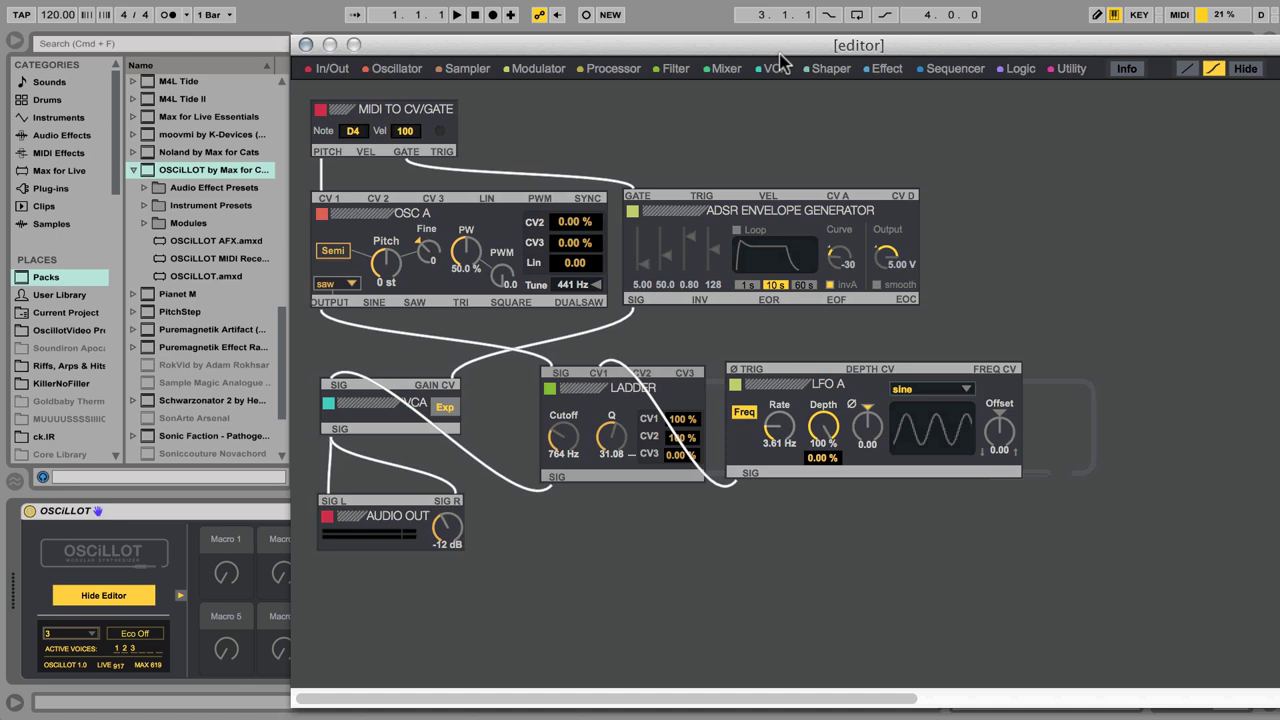
pyautogui.click(140, 636)
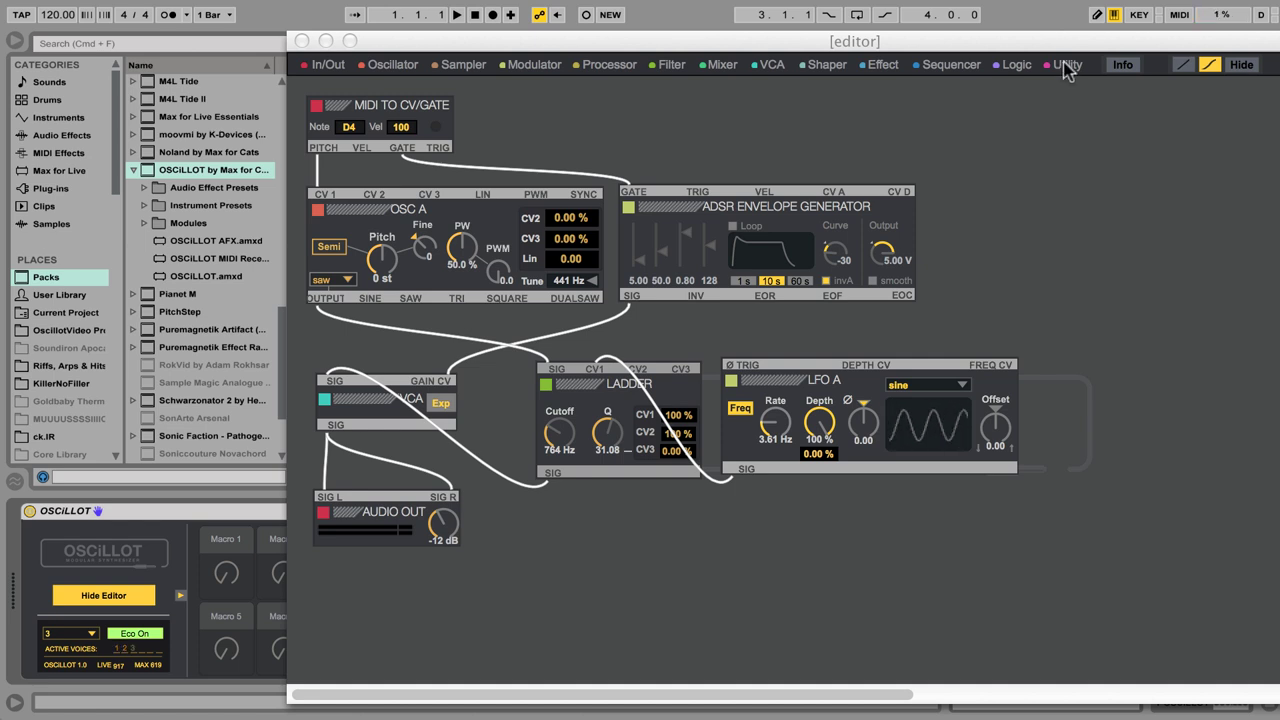
pyautogui.moveTo(1073, 40); pyautogui.dragTo(1046, 42)
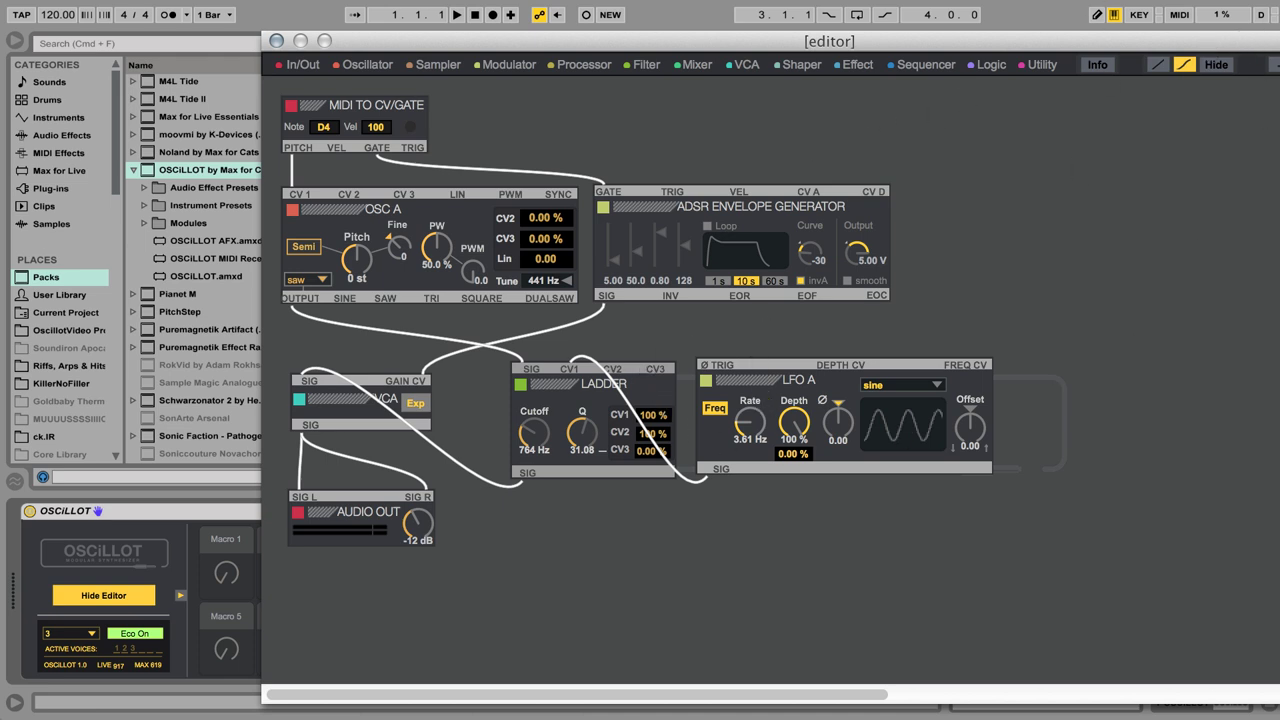
# Move the LFO A module up beside the LADDER filter
pyautogui.moveTo(758, 399); pyautogui.dragTo(763, 360)
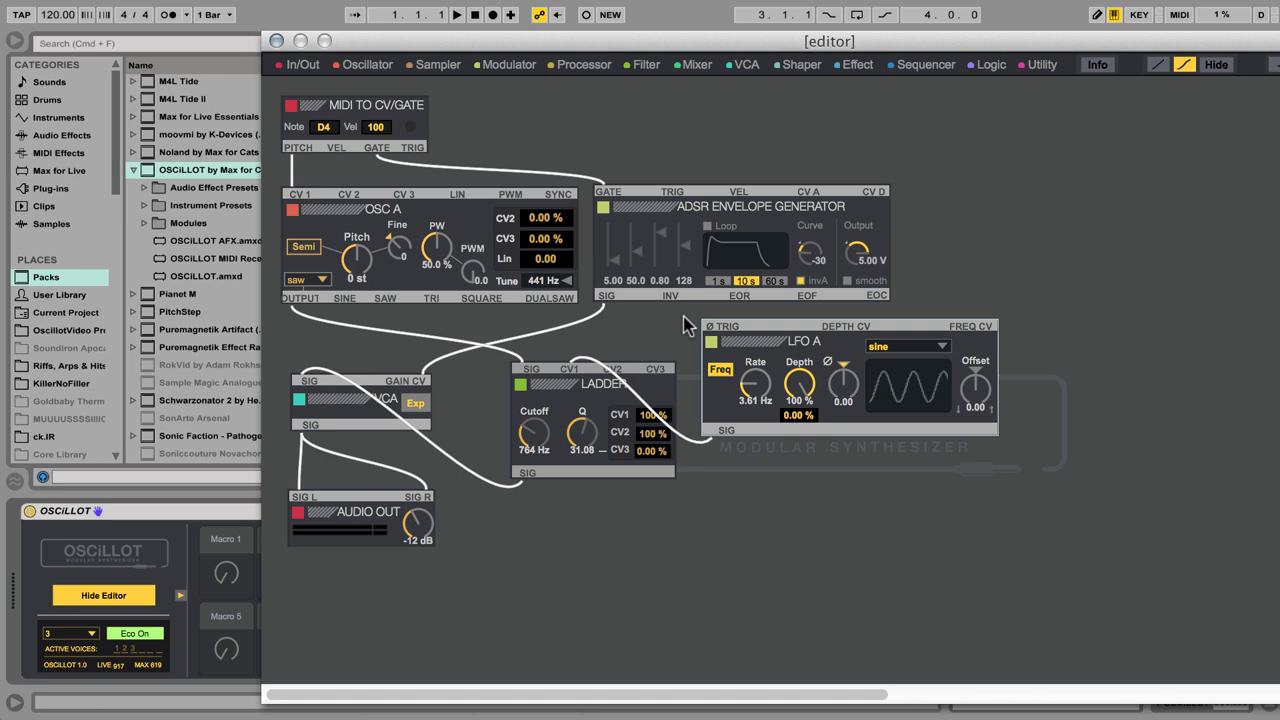
pyautogui.moveTo(435, 50); pyautogui.dragTo(270, 40)
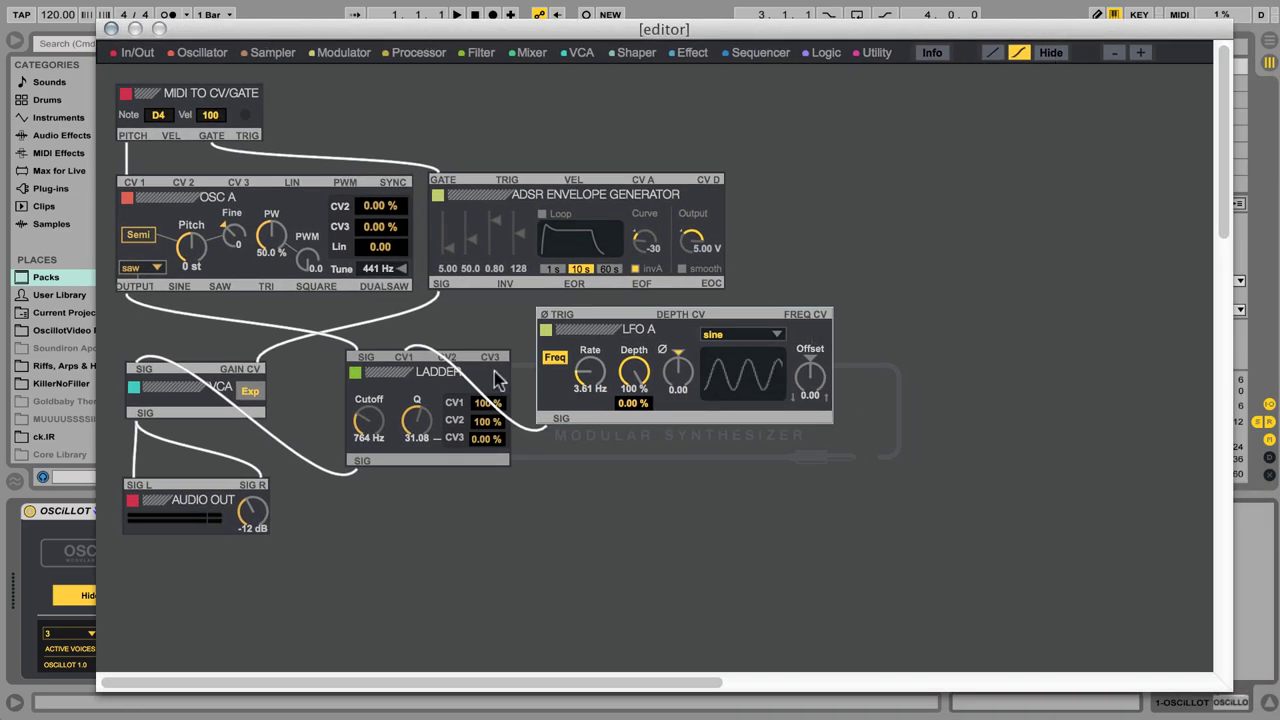
pyautogui.moveTo(590, 330); pyautogui.dragTo(617, 361)
# Switch patch cables to straight, back to curved, then hide and show them again
pyautogui.click(992, 52)
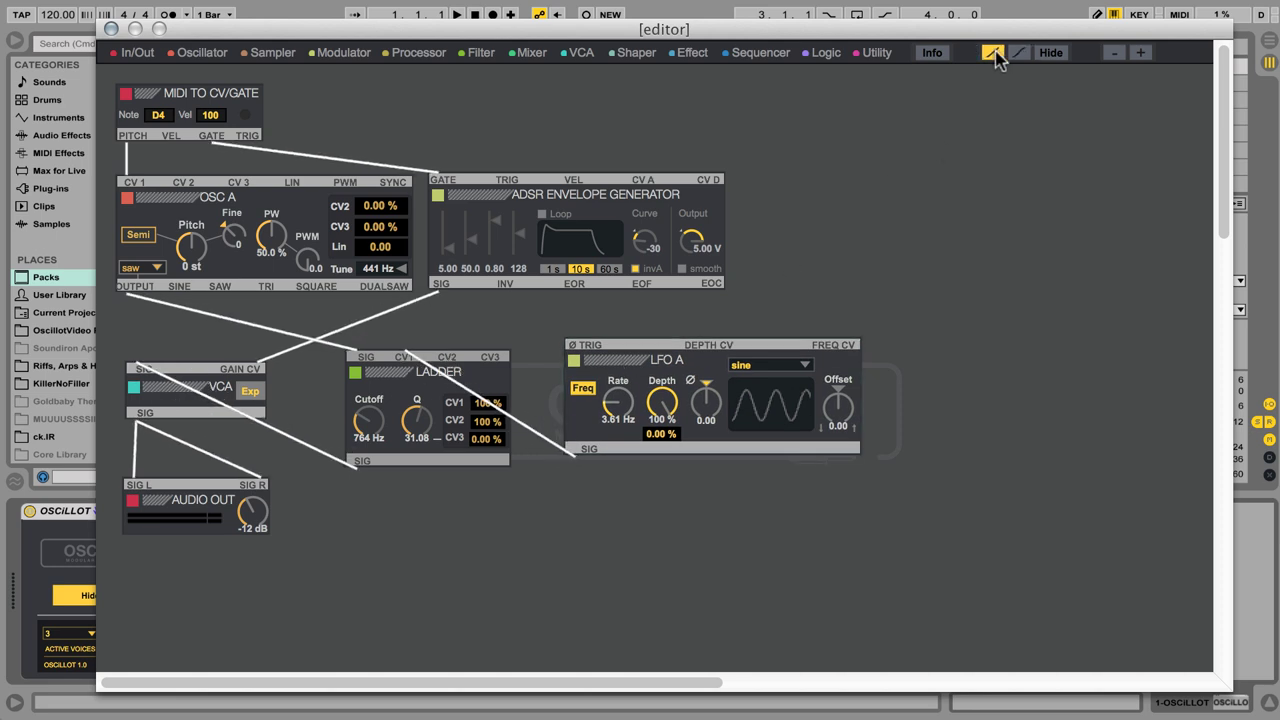
pyautogui.click(1016, 54)
pyautogui.click(1050, 53)
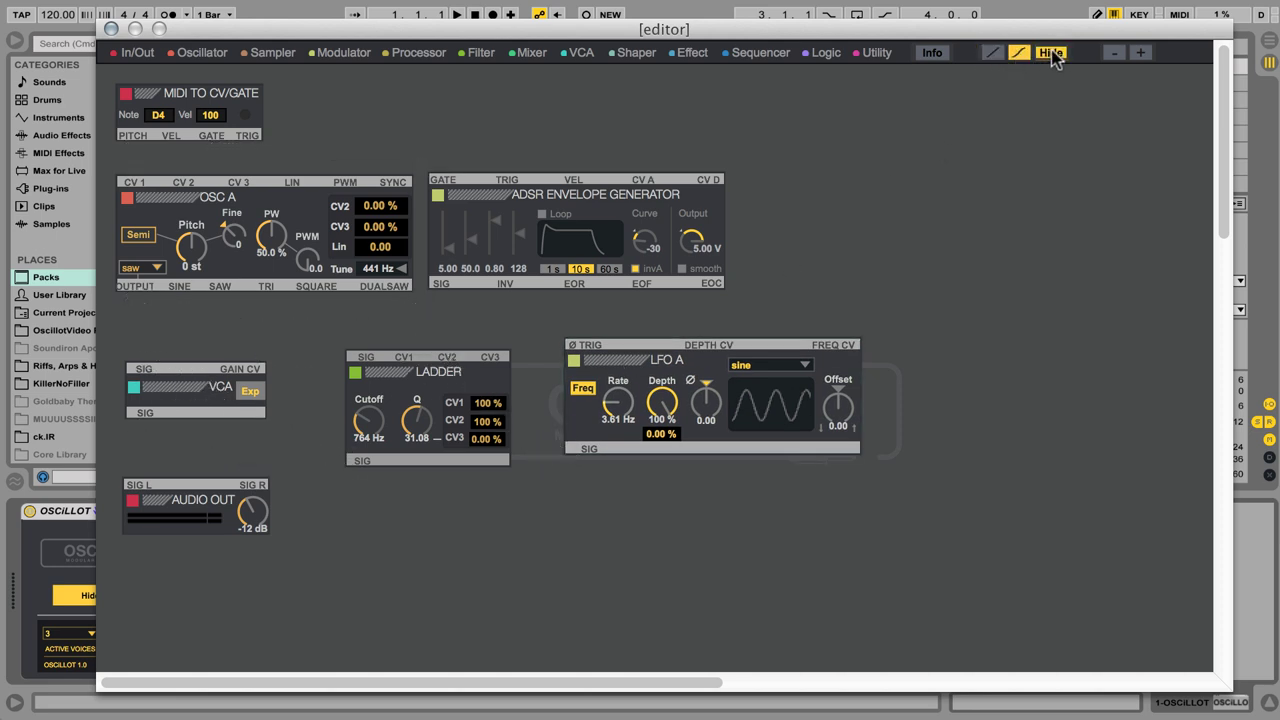
pyautogui.click(1051, 54)
# Zoom the patch in and back out, then shrink the editor and move it right
pyautogui.click(1140, 54)
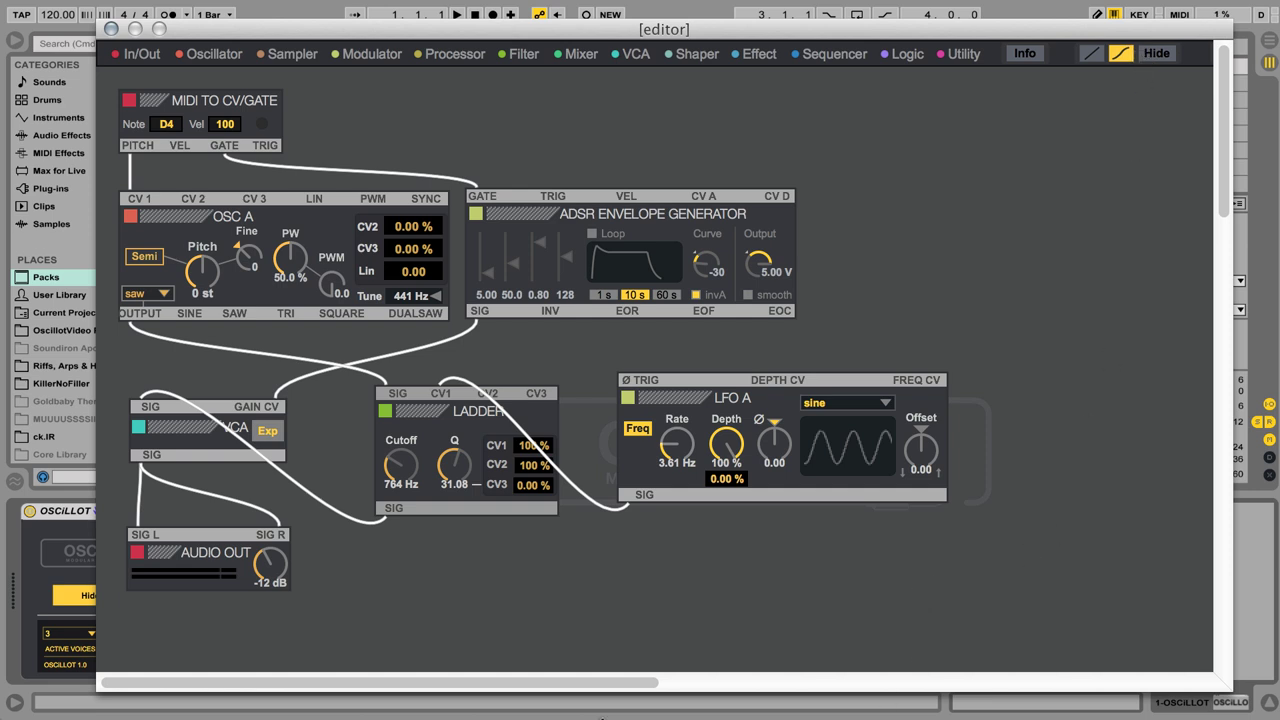
pyautogui.hscroll(10, 729, 651)
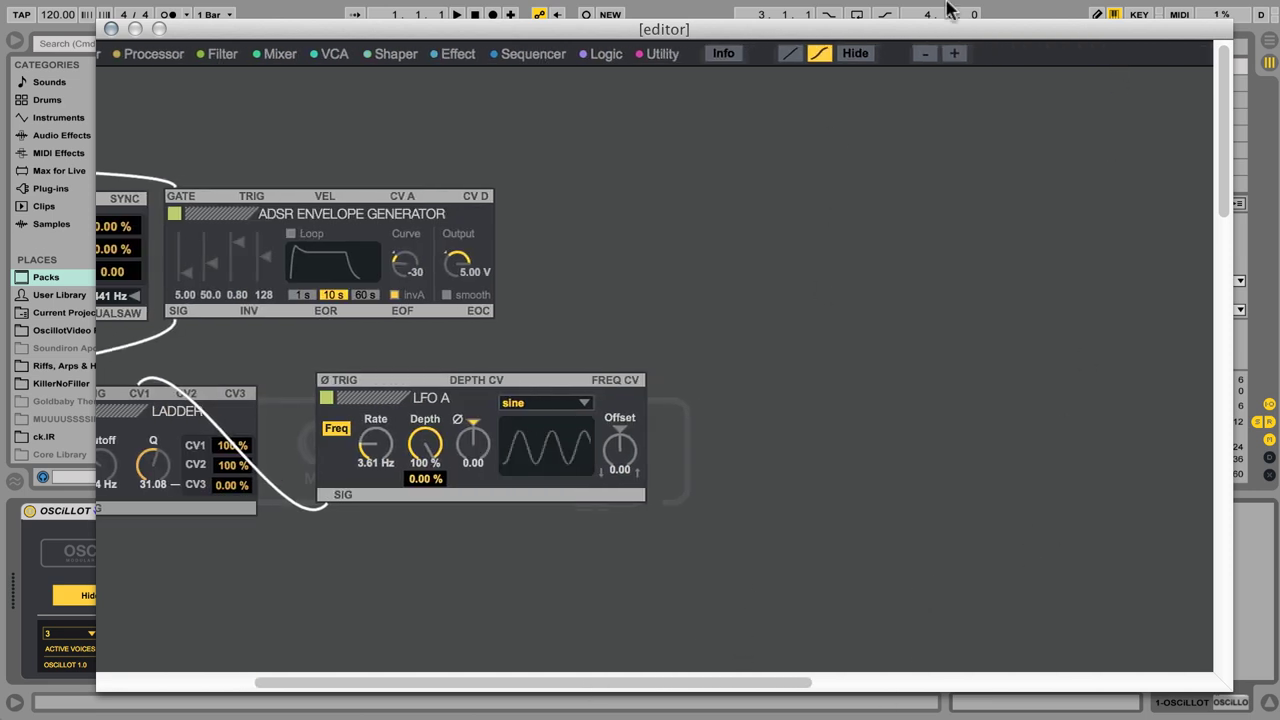
pyautogui.click(929, 54)
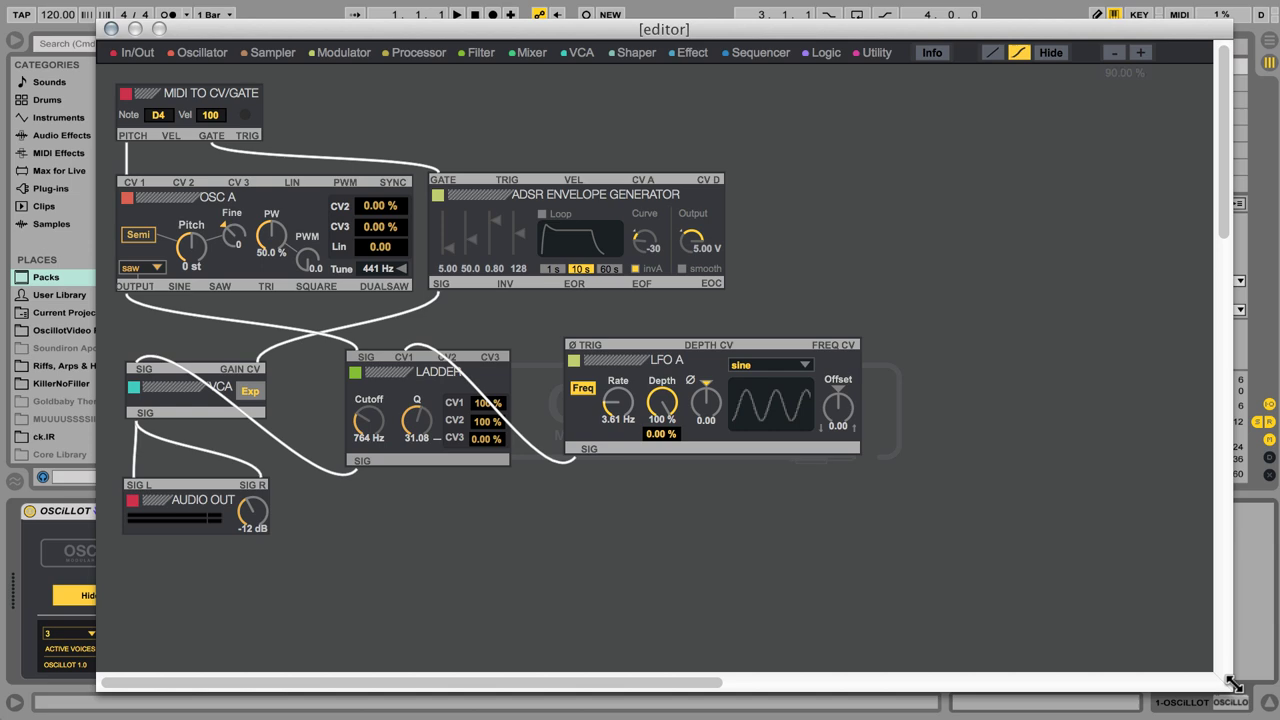
pyautogui.moveTo(1232, 686); pyautogui.dragTo(1103, 686)
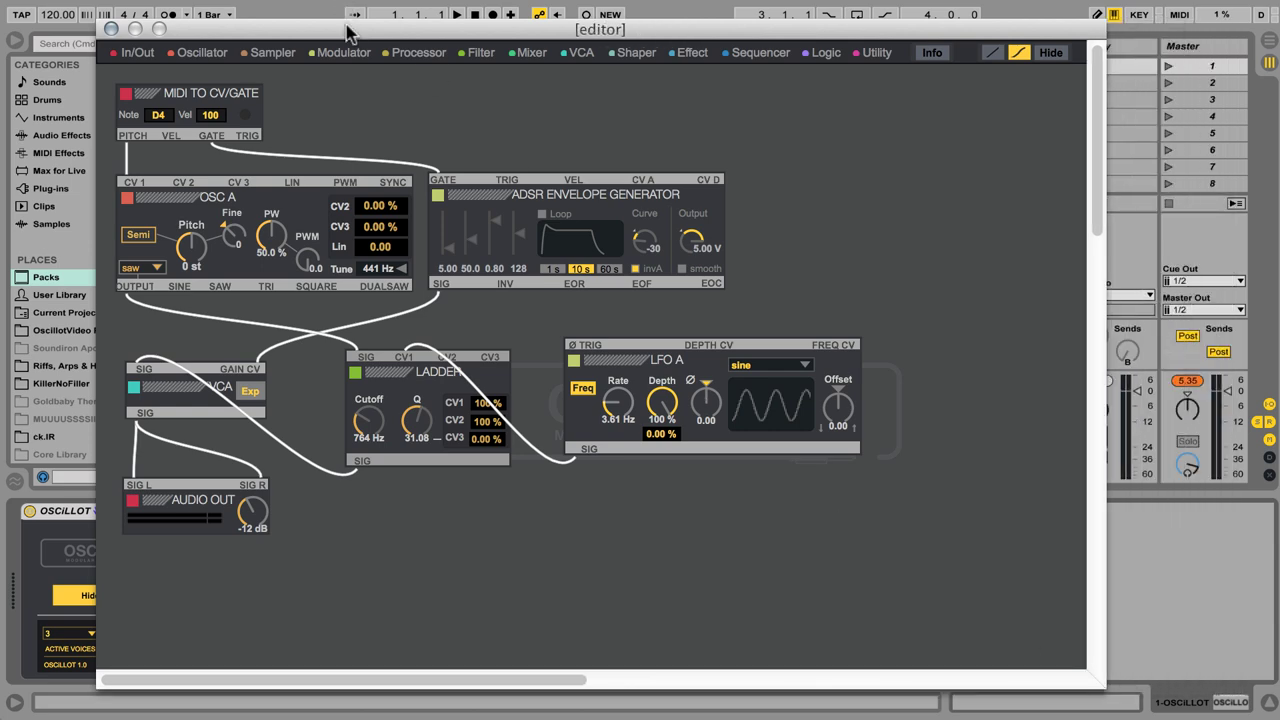
pyautogui.moveTo(348, 35); pyautogui.dragTo(734, 41)
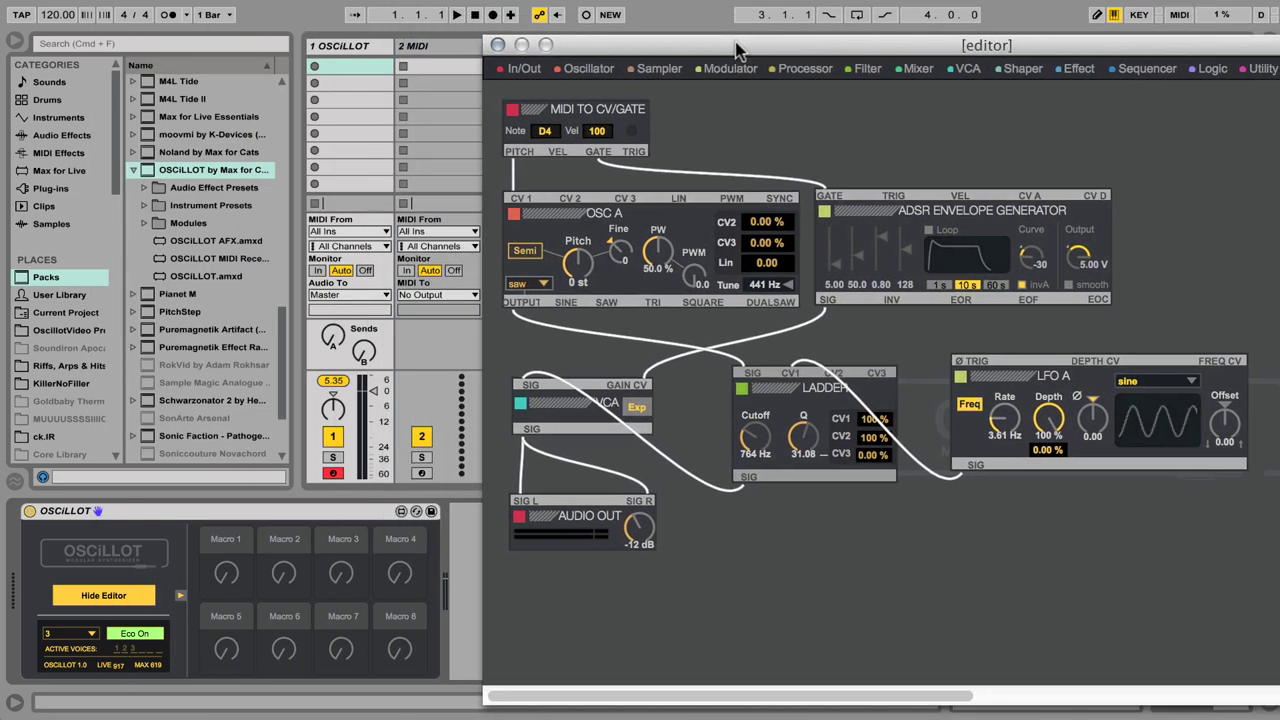
# Save the OSCiLLOT device as the User Library preset 'First Patch.adv'
pyautogui.click(245, 518)
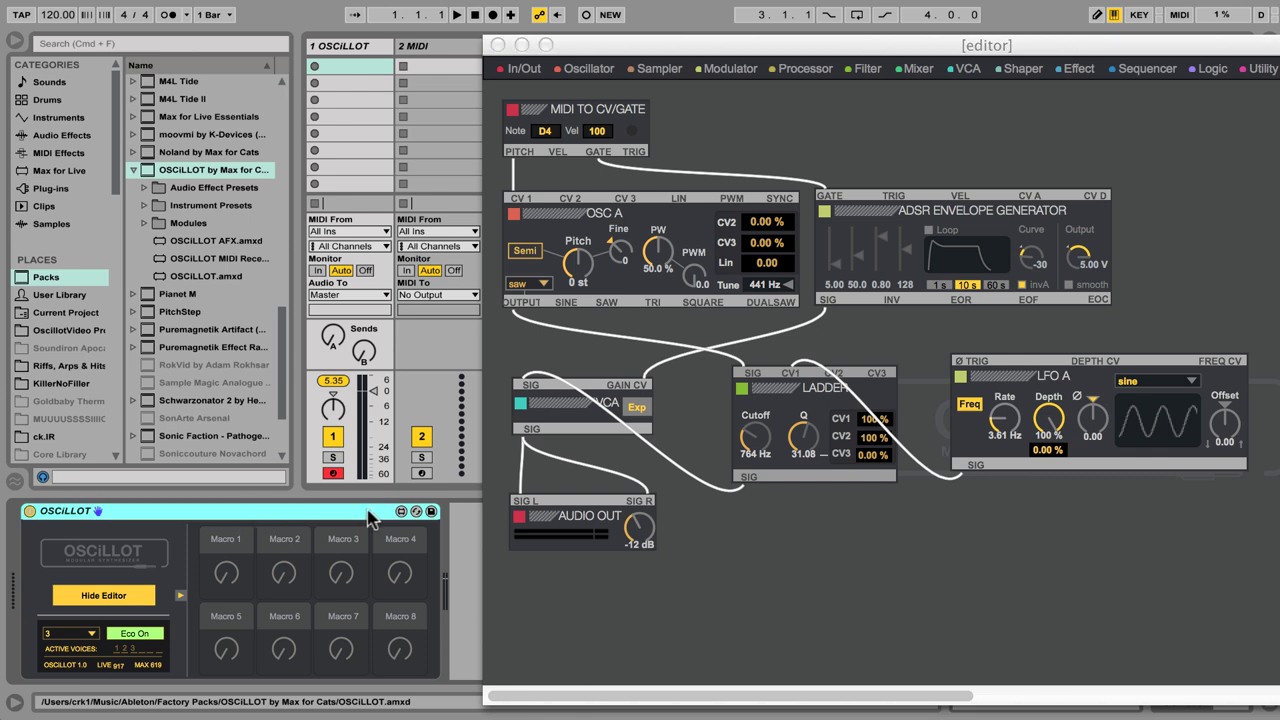
pyautogui.click(430, 512)
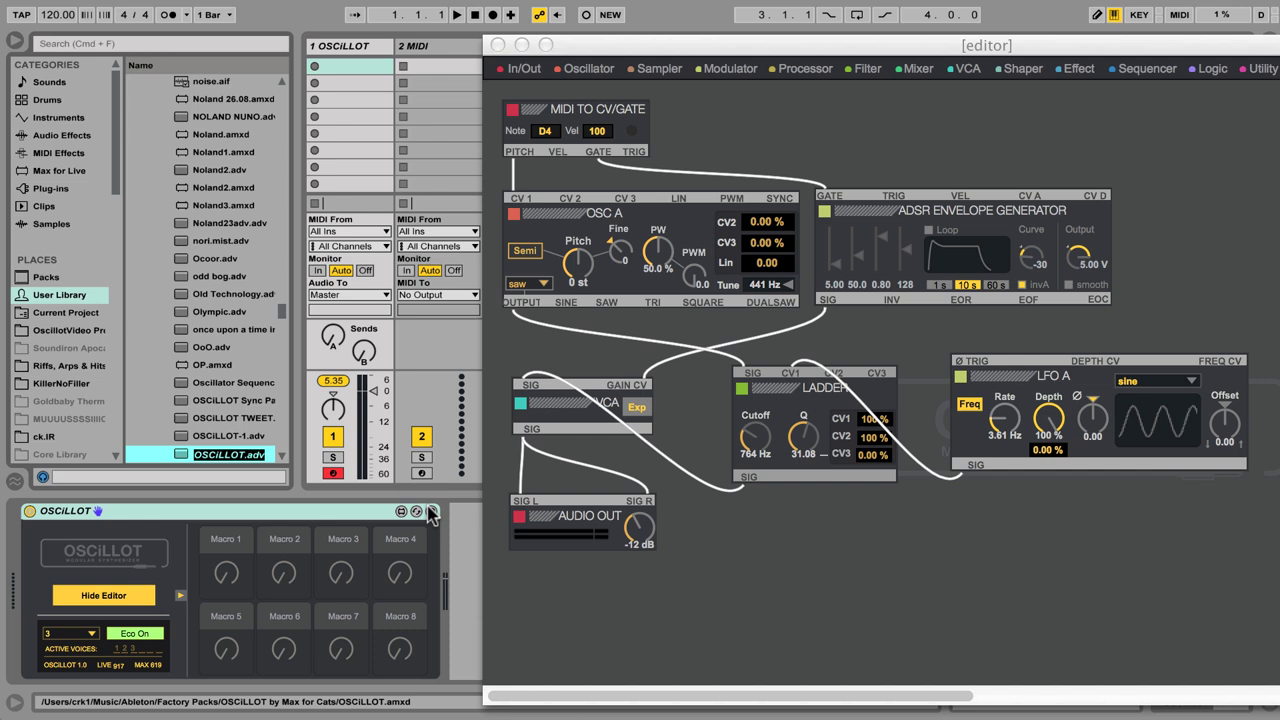
pyautogui.write('First Patch')
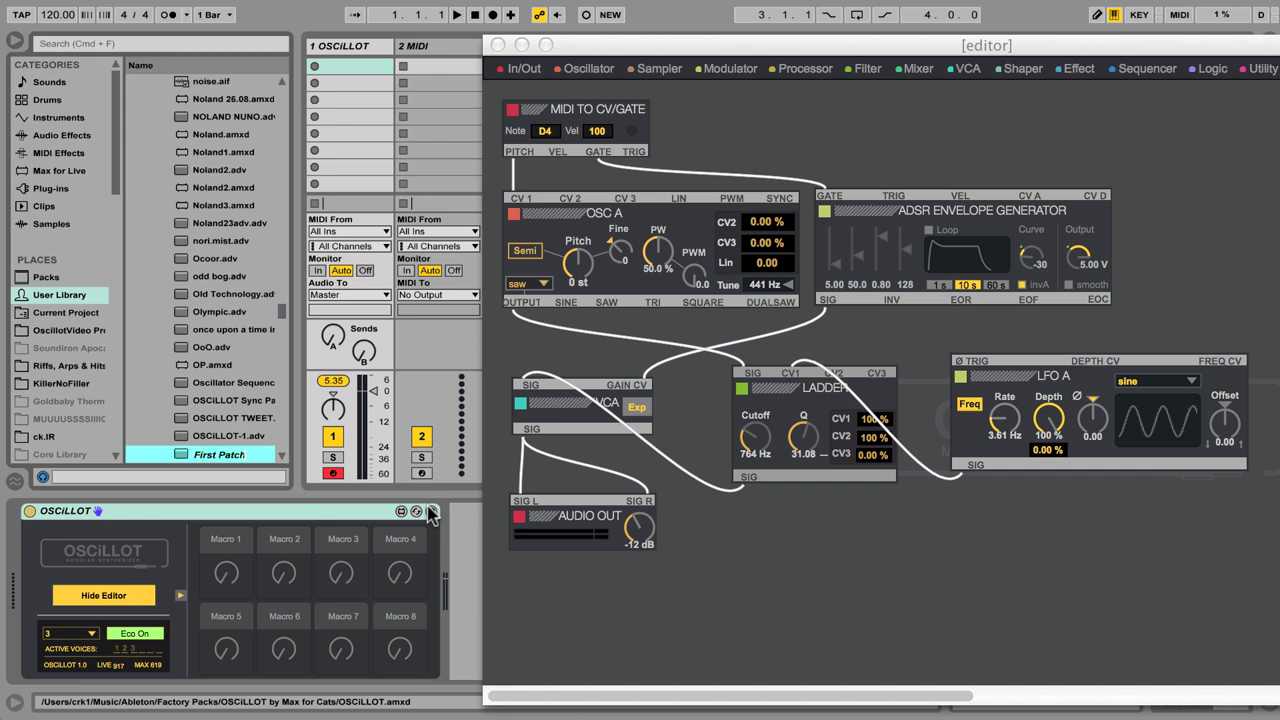
pyautogui.press('Return')
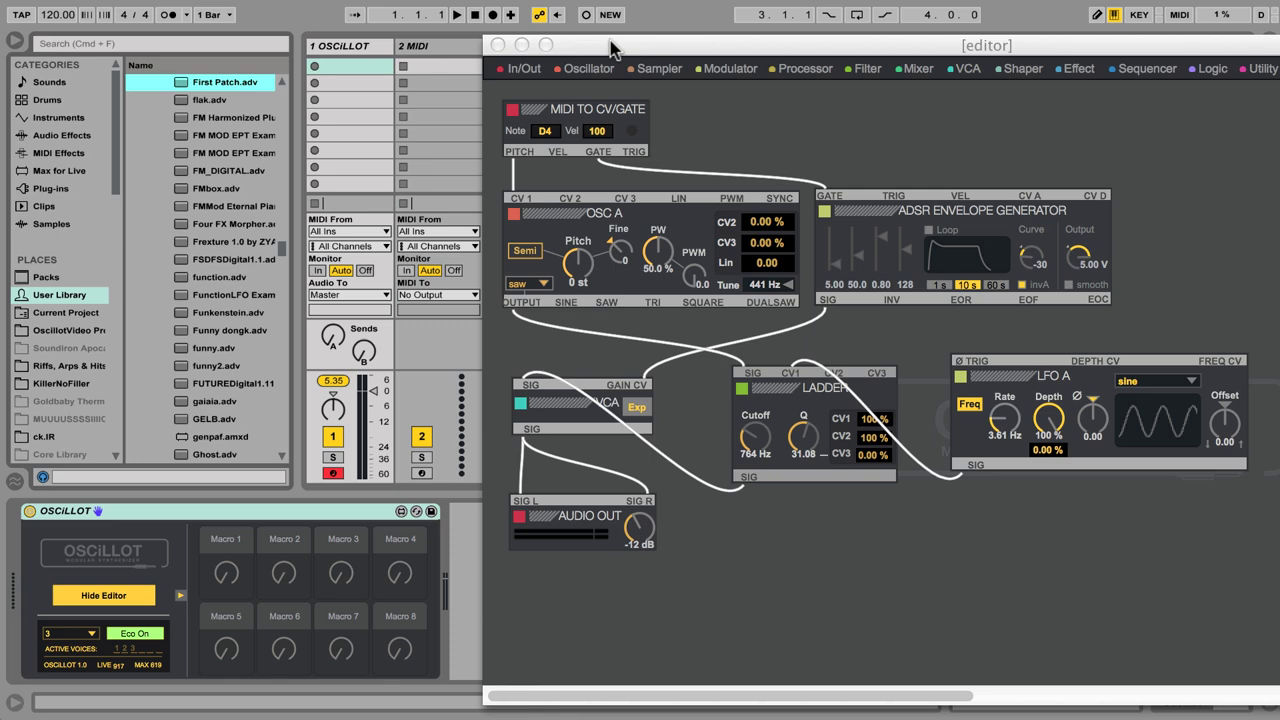
pyautogui.moveTo(612, 48); pyautogui.dragTo(337, 42)
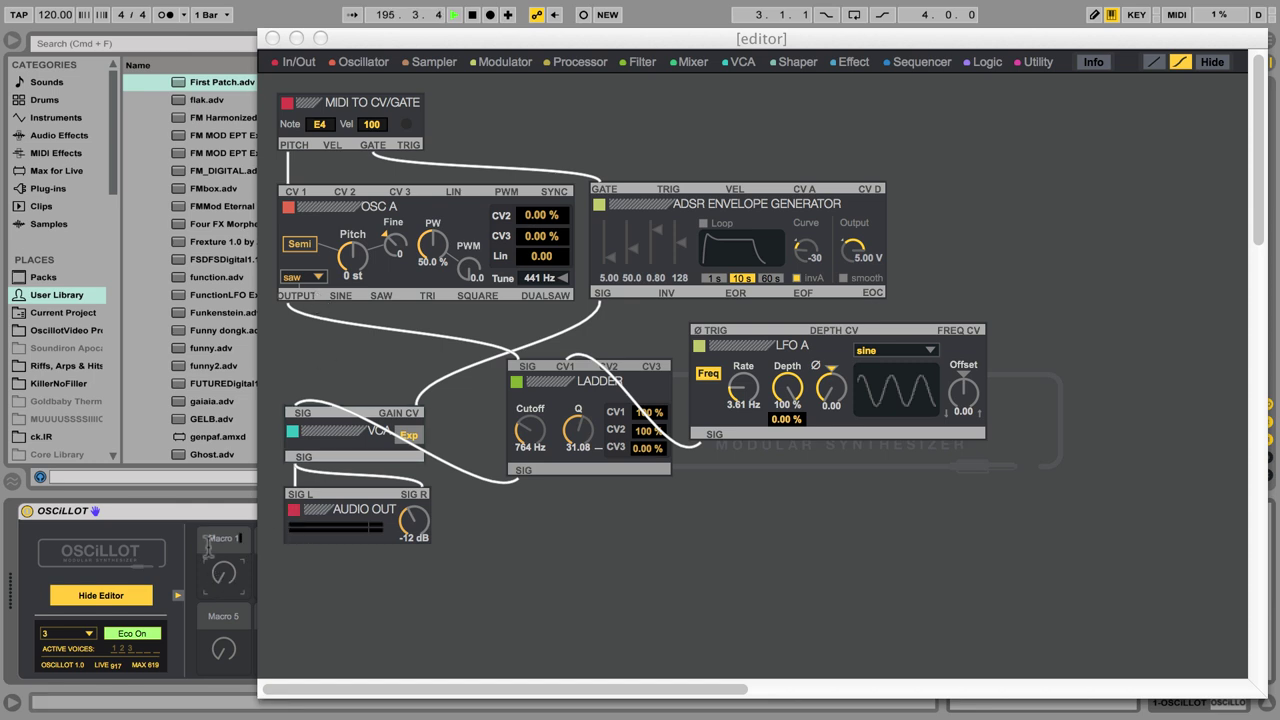
# Place a MACRO 1-8 modulator module at the top of the OSCiLLOT patch
pyautogui.moveTo(420, 42); pyautogui.dragTo(588, 42)
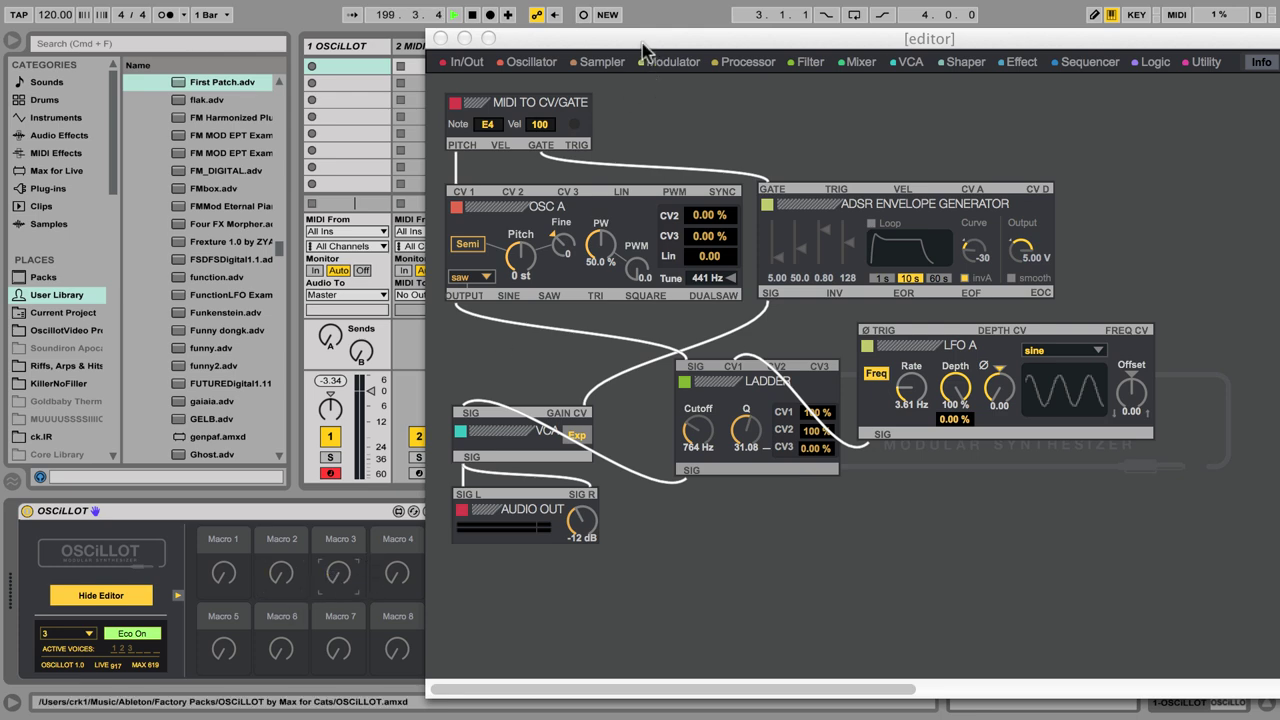
pyautogui.moveTo(645, 50); pyautogui.dragTo(343, 33)
pyautogui.click(352, 50)
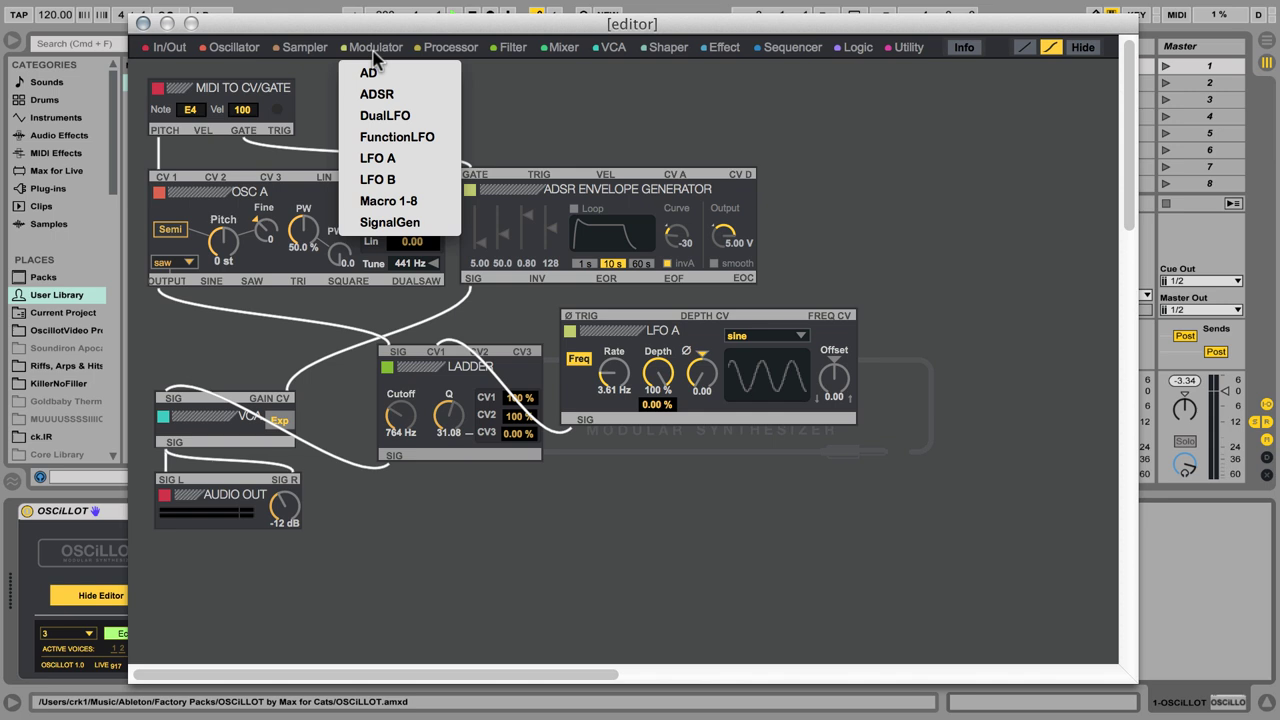
pyautogui.click(390, 198)
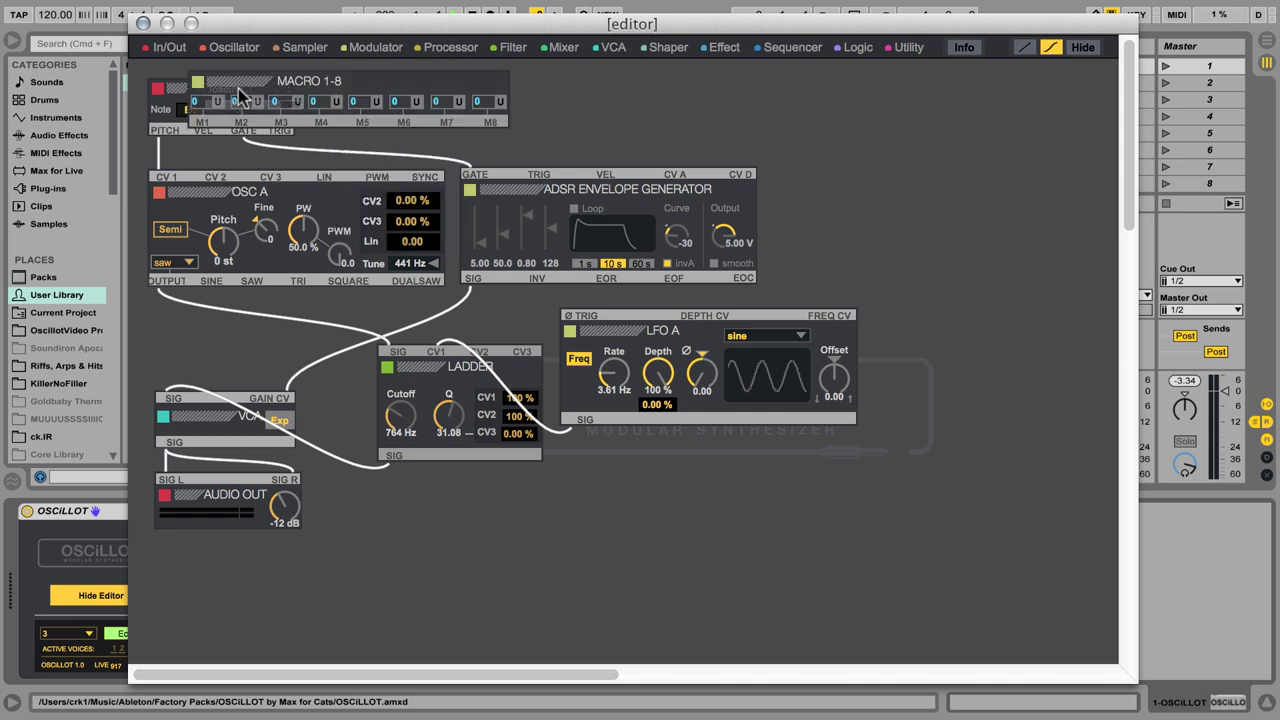
pyautogui.click(555, 100)
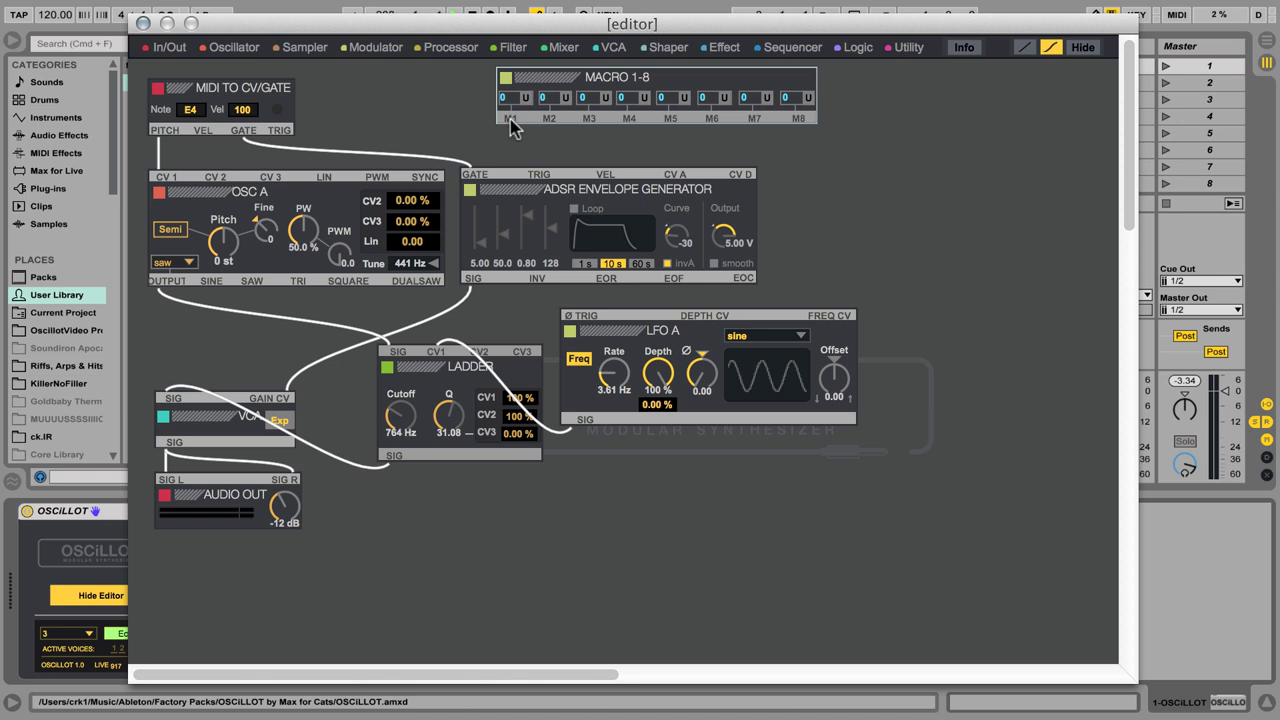
# Cable macro M1 to OSC A's CV 2 at 29.1 % and to LFO A's FREQ CV
pyautogui.moveTo(510, 119); pyautogui.dragTo(333, 215)
pyautogui.moveTo(268, 197); pyautogui.dragTo(216, 177)
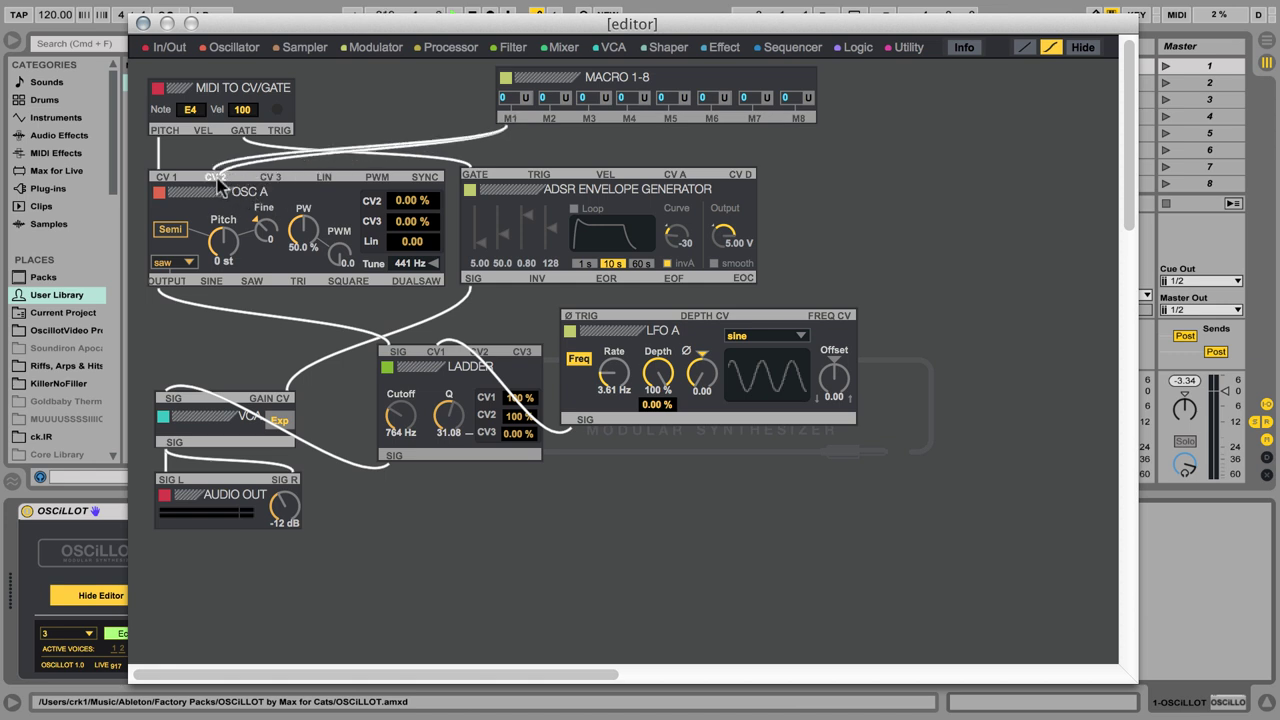
pyautogui.moveTo(398, 200); pyautogui.dragTo(398, 178)
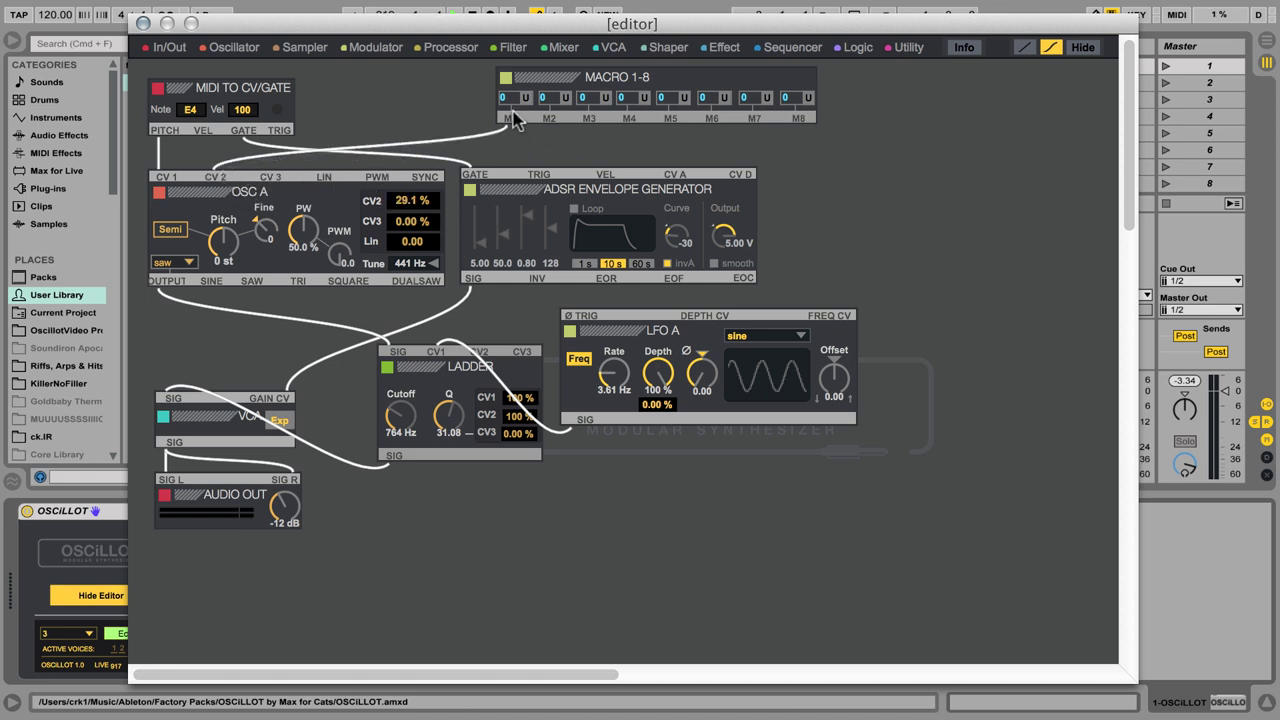
pyautogui.moveTo(513, 118); pyautogui.dragTo(829, 323)
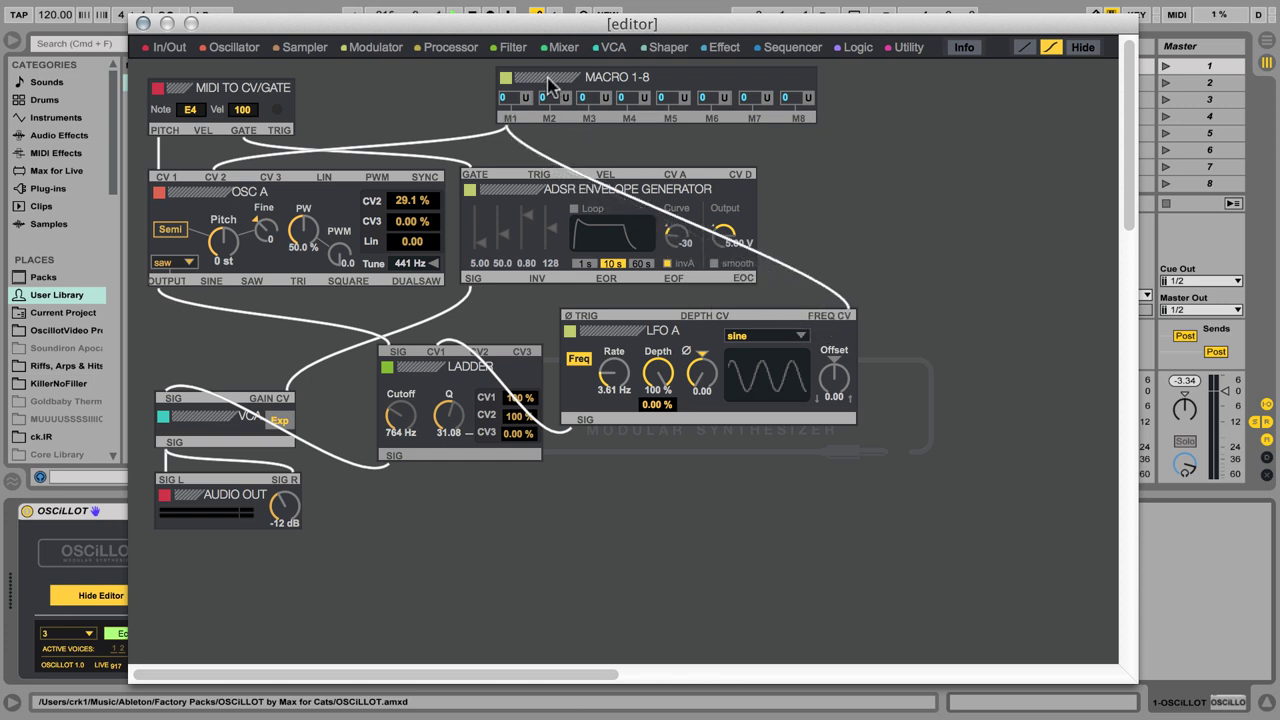
# Change macro M1's mode from R to B
pyautogui.click(527, 100)
pyautogui.click(522, 100)
pyautogui.click(910, 48)
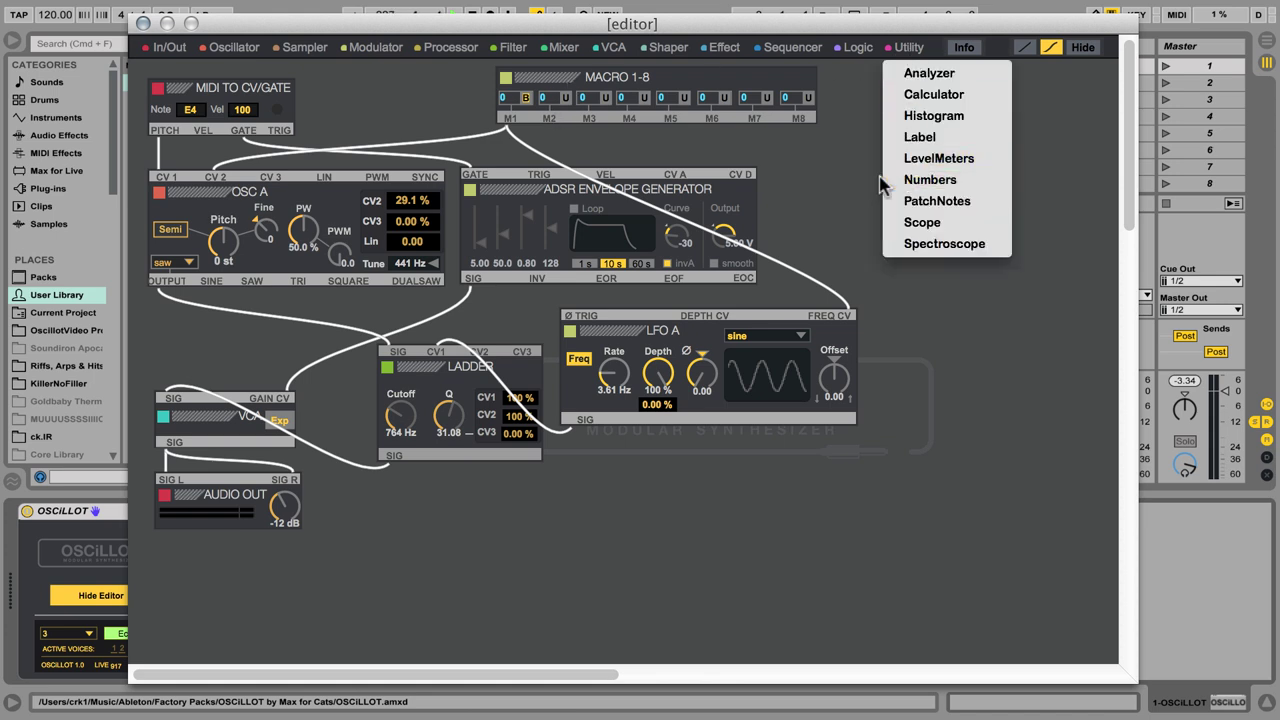
# Shift the MACRO 1-8 module right and turn up OSCiLLOT's Macro 1 knob to 5
pyautogui.moveTo(538, 88); pyautogui.dragTo(733, 88)
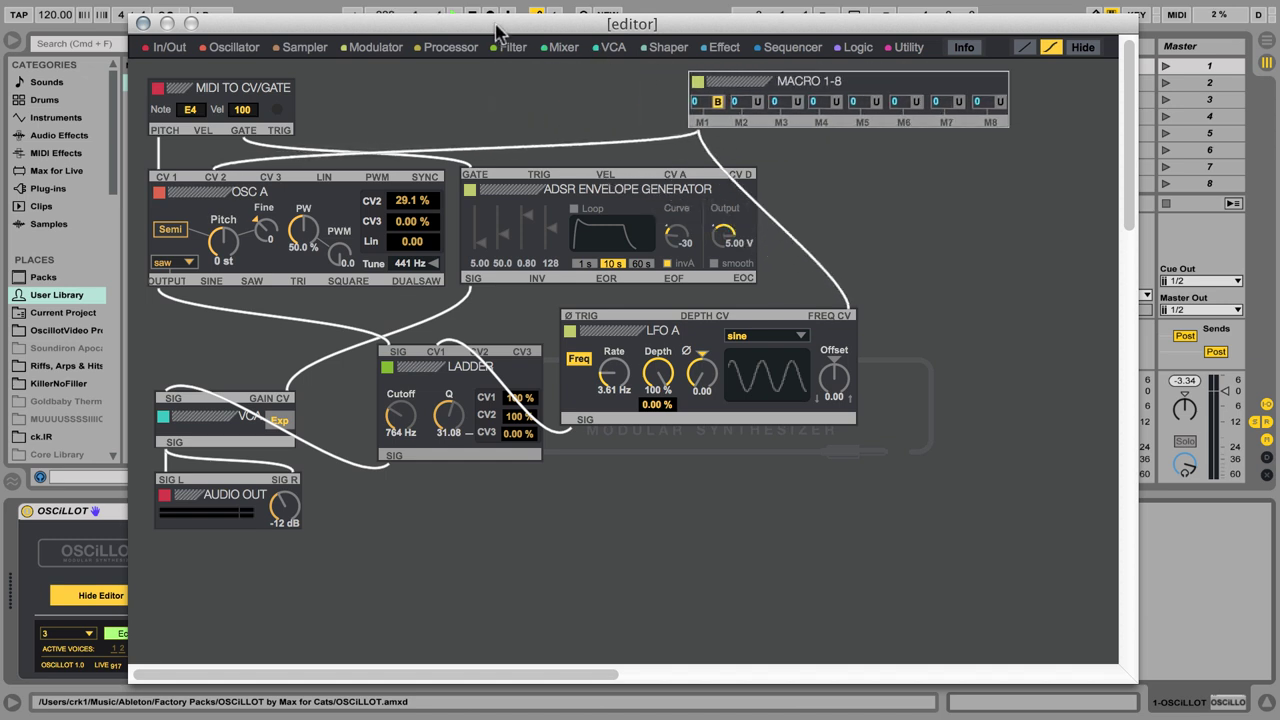
pyautogui.moveTo(498, 30); pyautogui.dragTo(642, 30)
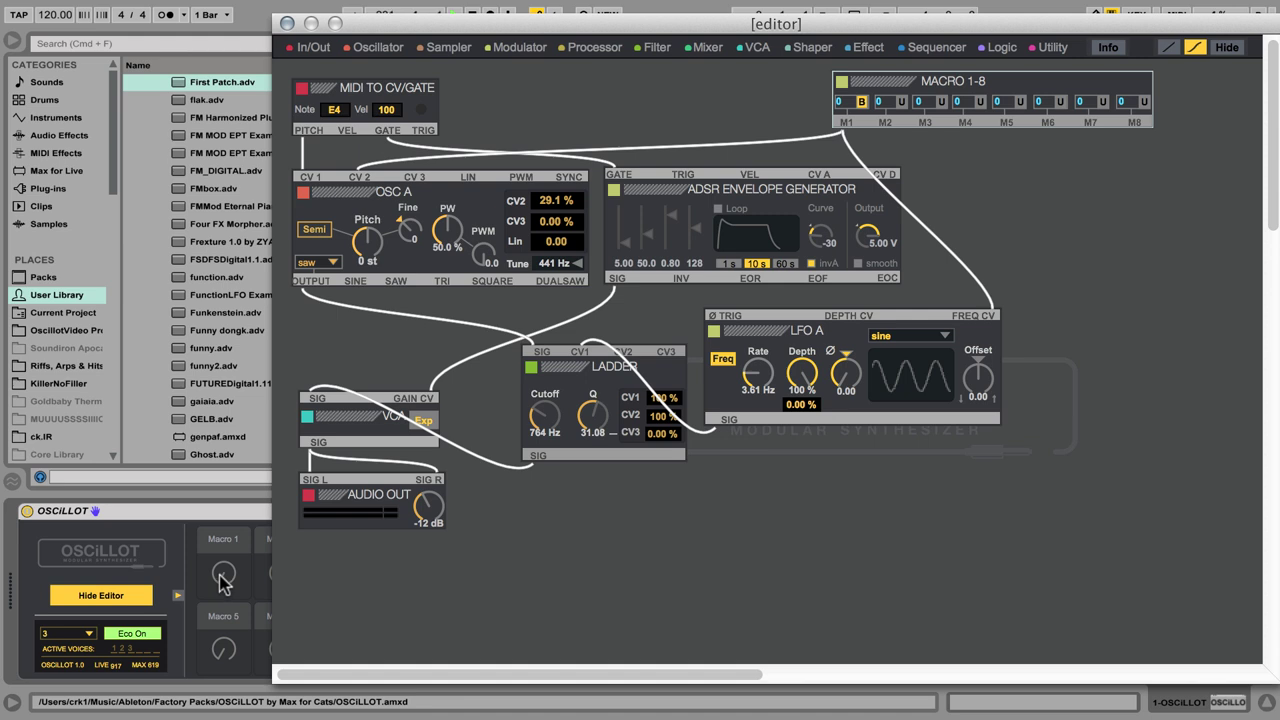
pyautogui.moveTo(222, 582); pyautogui.dragTo(221, 612)
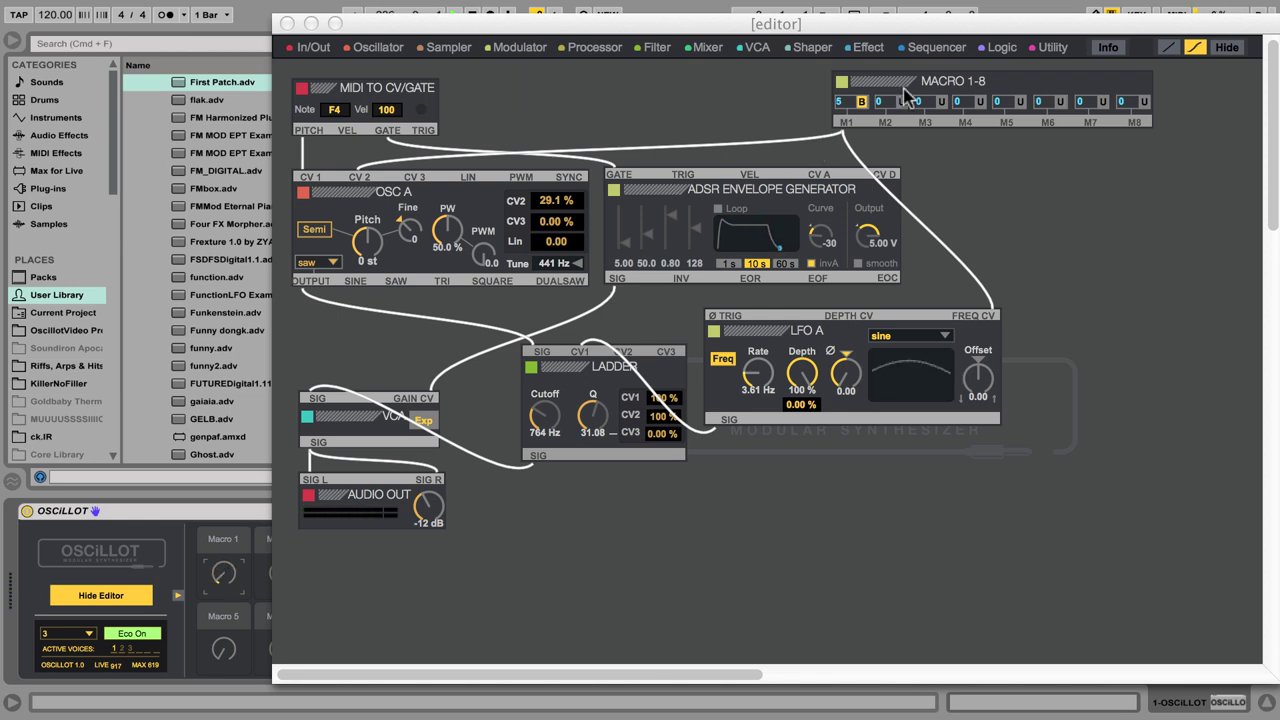
pyautogui.moveTo(894, 89); pyautogui.dragTo(859, 87)
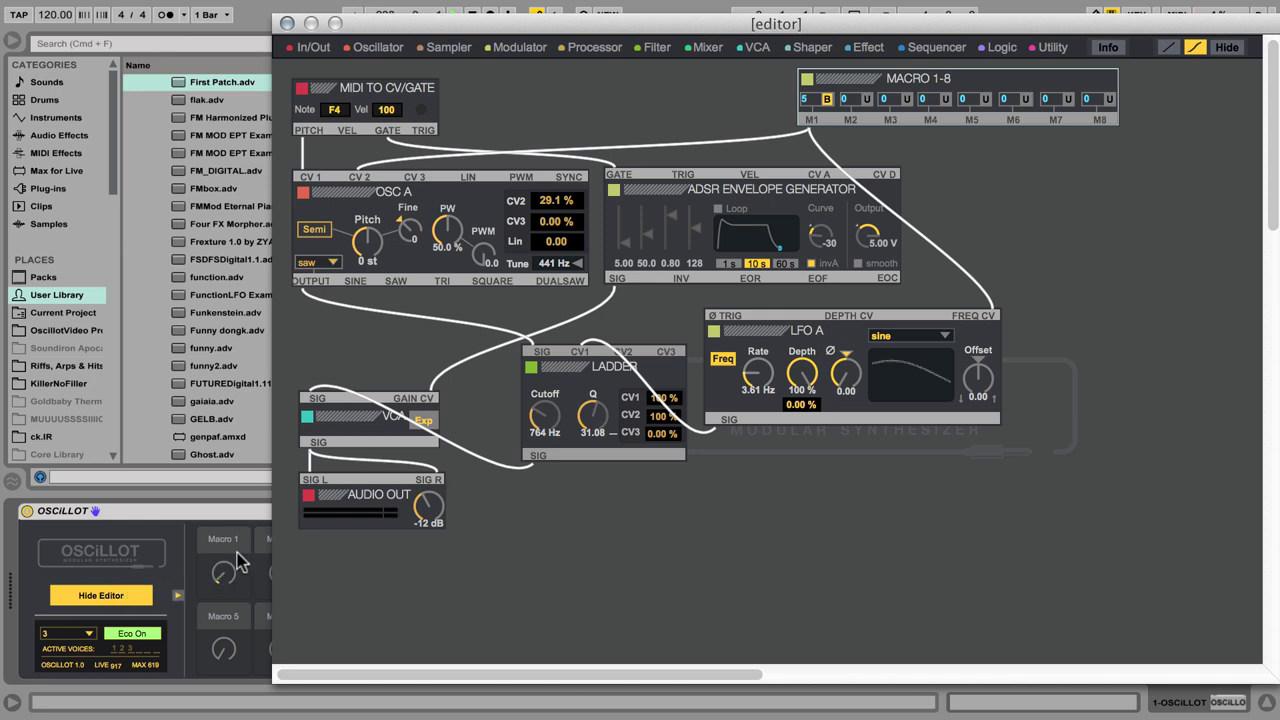
# Rename the Macro 1 knob's label to 'Dream 1'
pyautogui.click(223, 576)
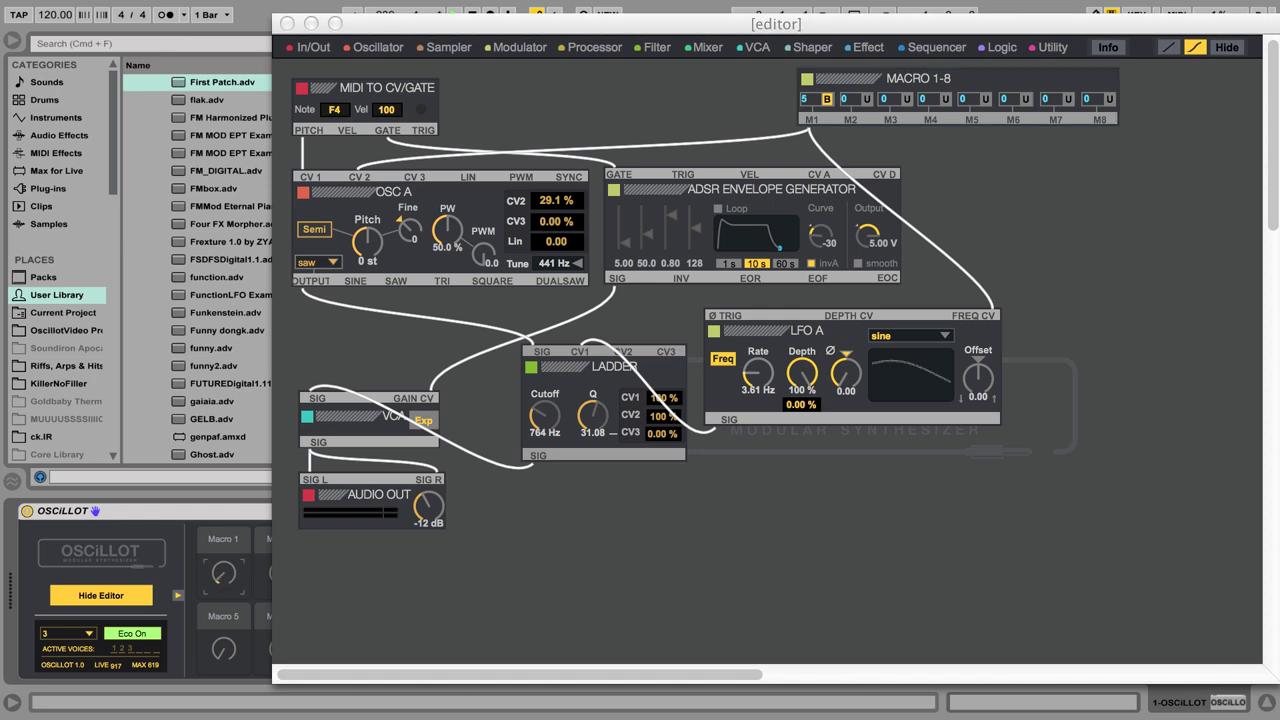
pyautogui.doubleClick(223, 538)
pyautogui.write('Dream')
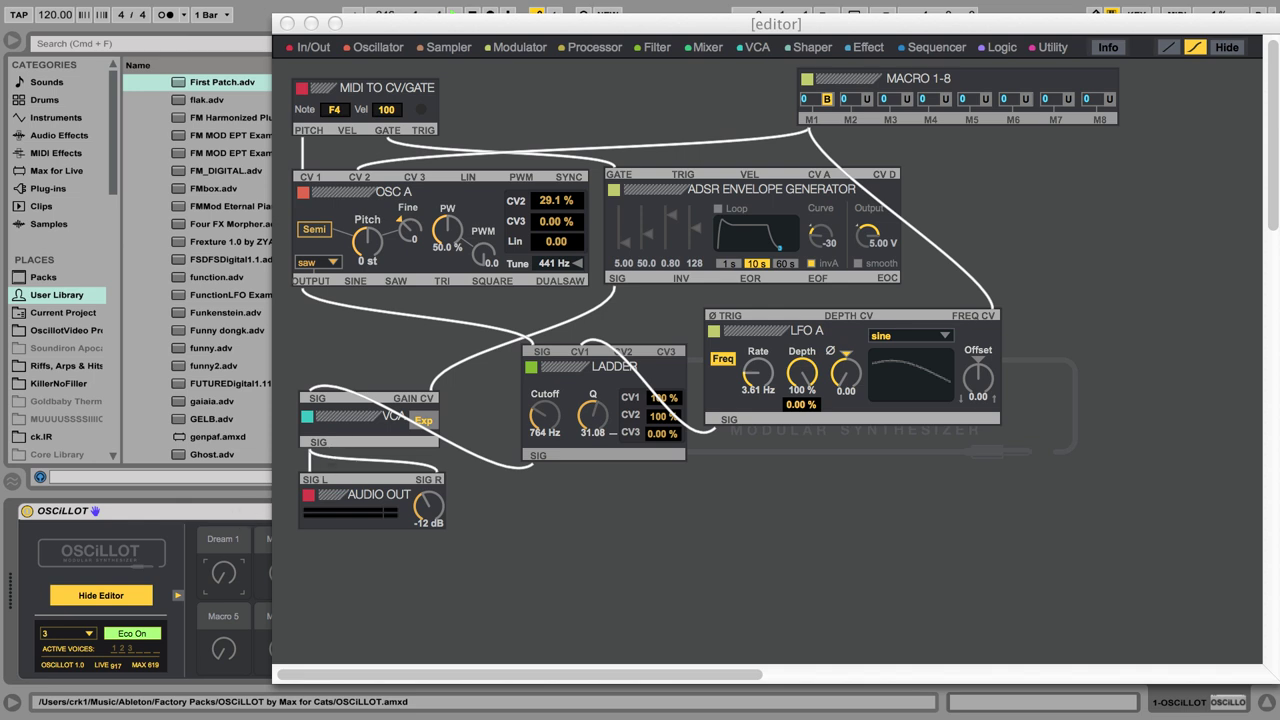
pyautogui.moveTo(457, 30); pyautogui.dragTo(330, 30)
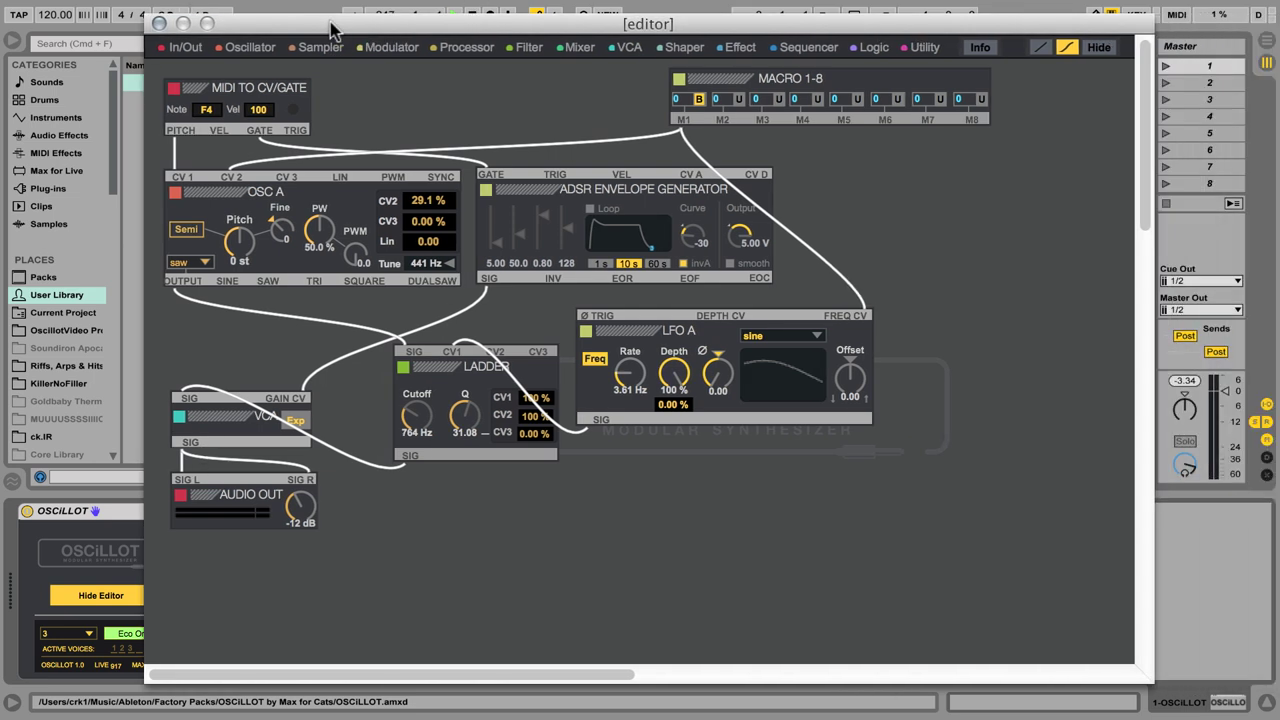